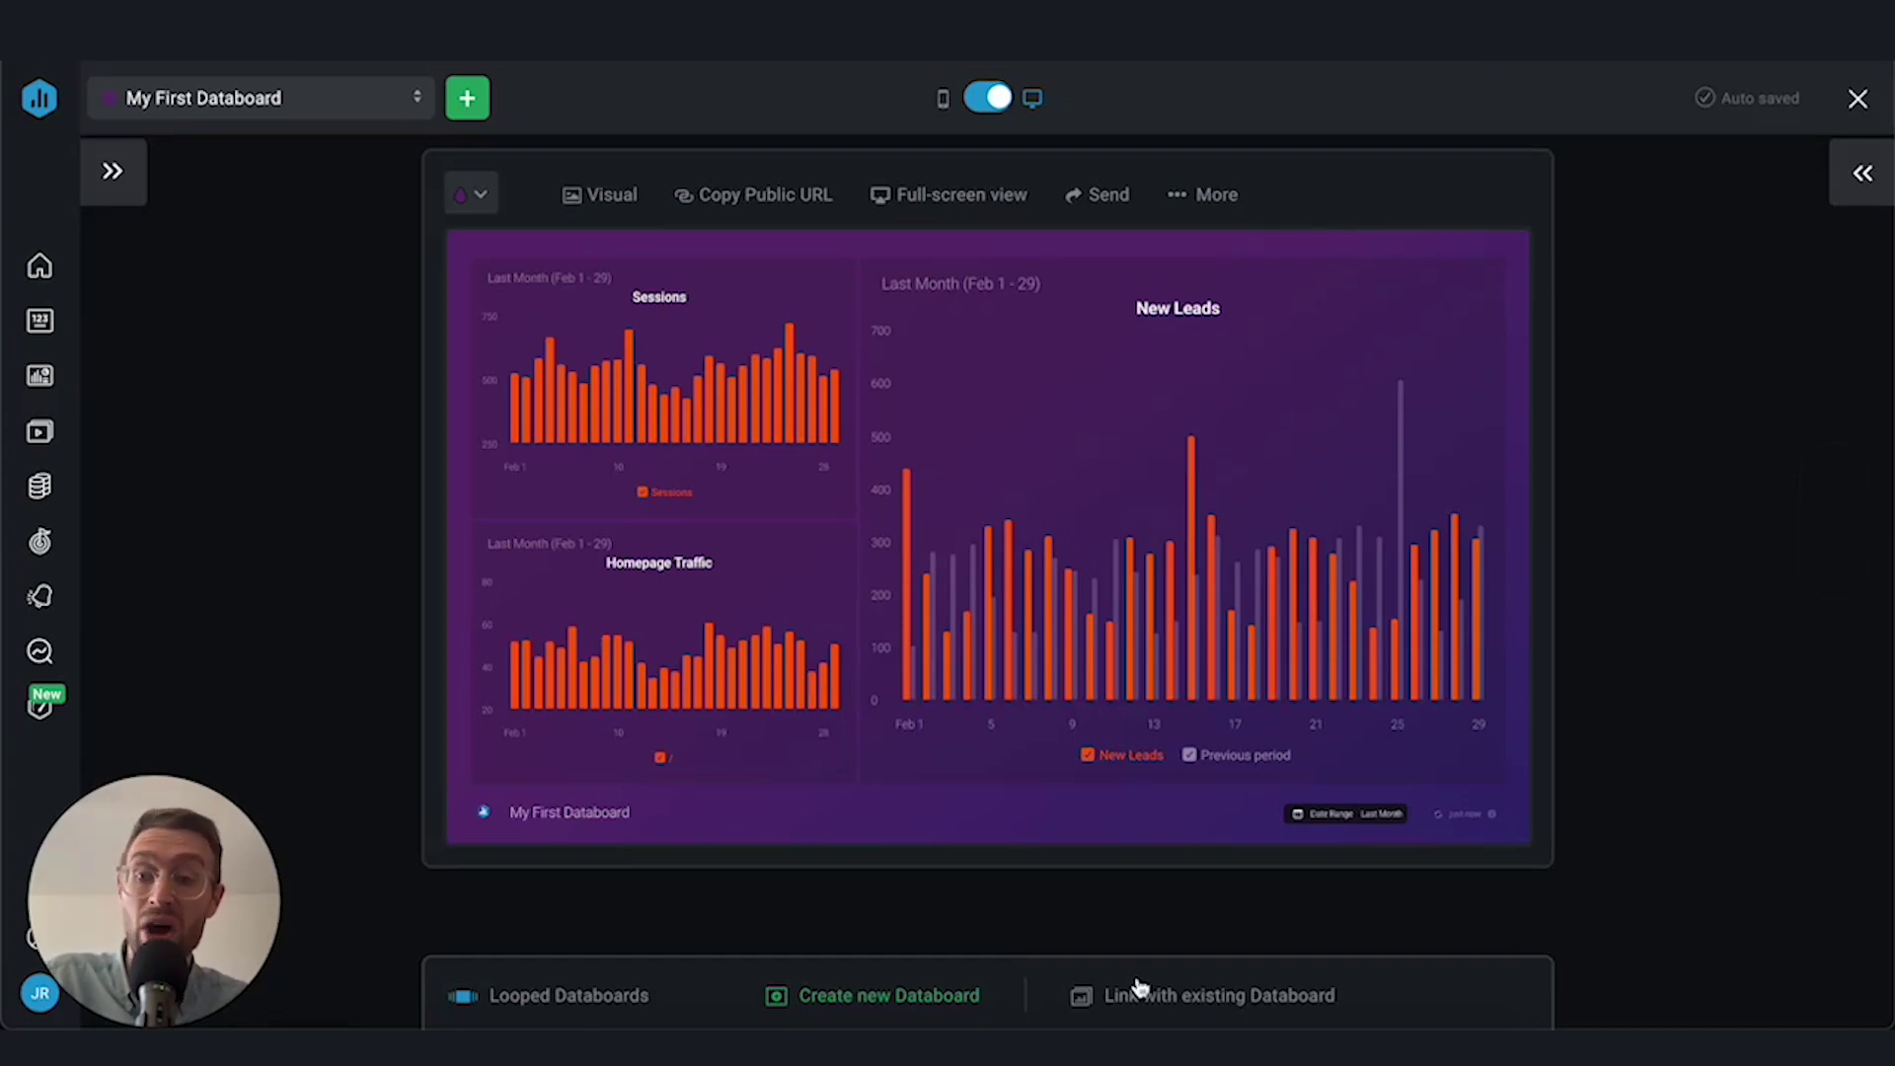
# Filter existing databoards to 'Created by Me' and tick Marketing: SEO, Funnel and Brand
pyautogui.click(1186, 1005)
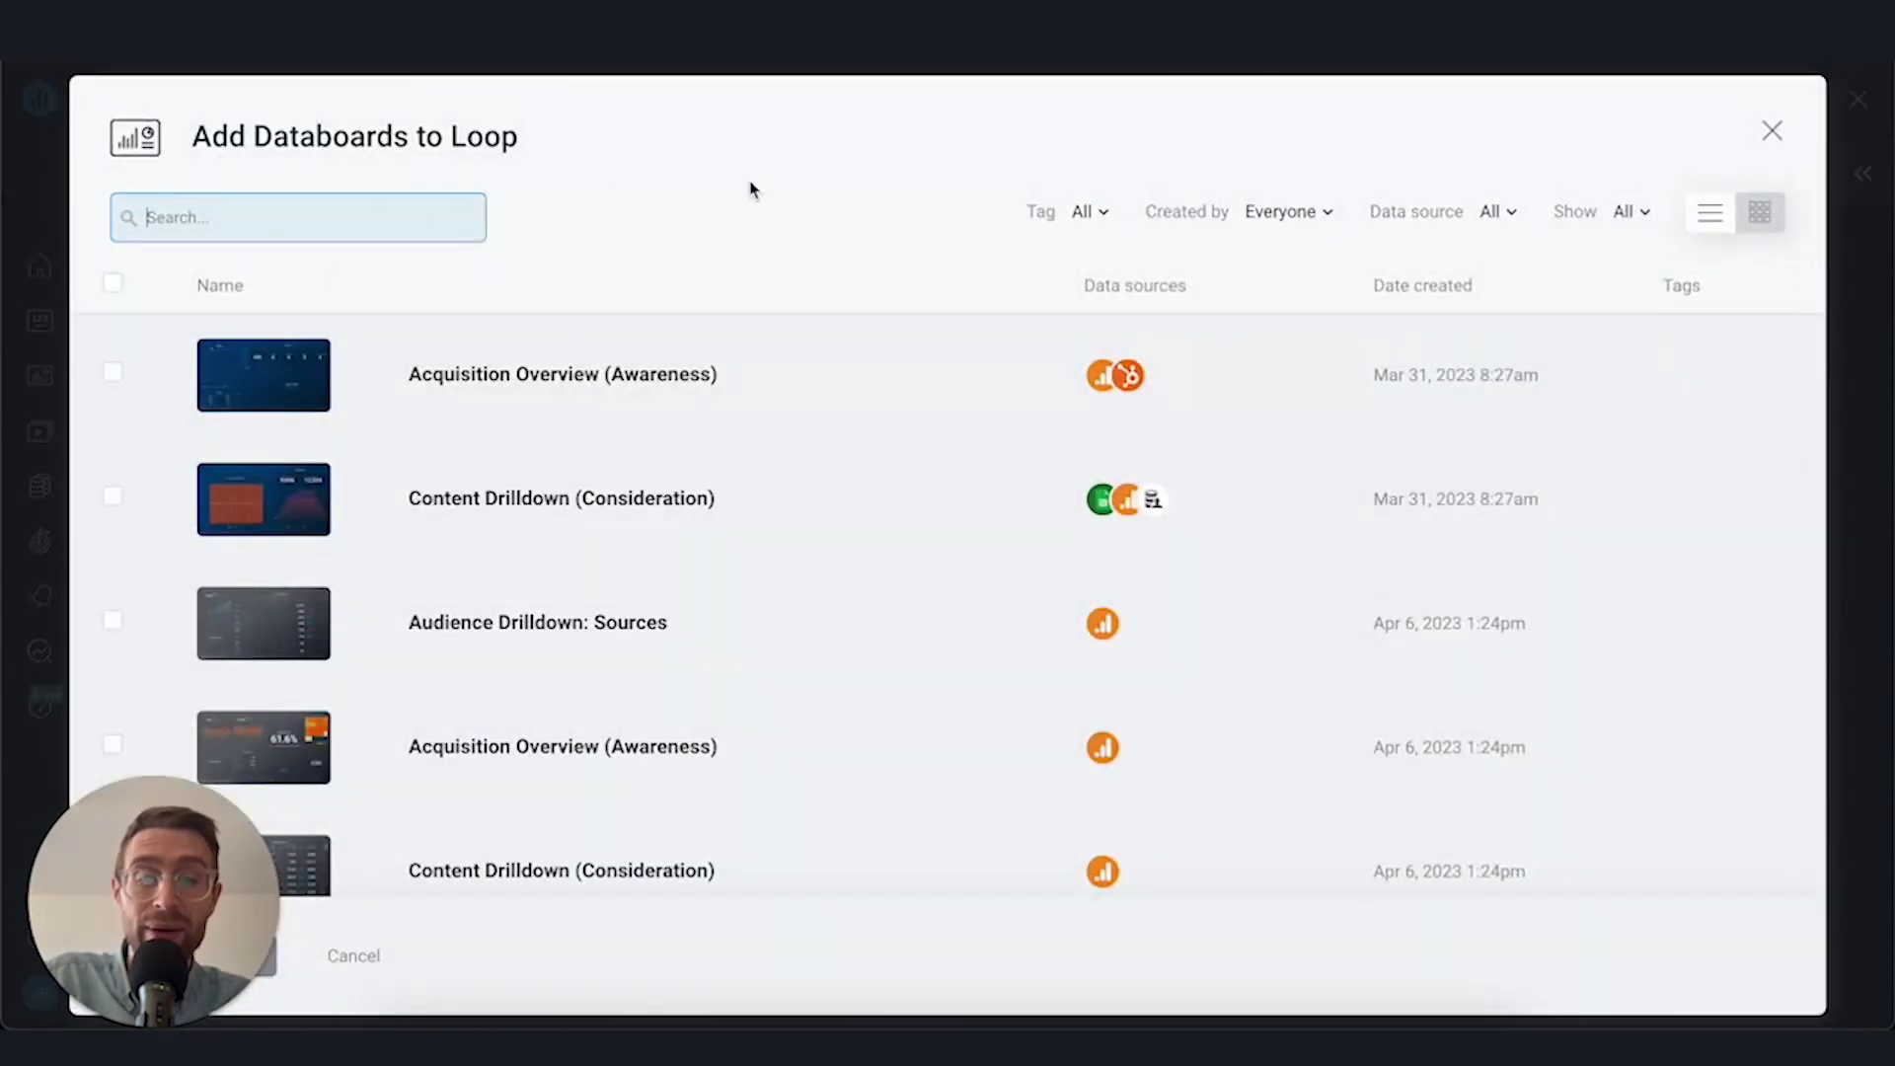
pyautogui.click(1313, 214)
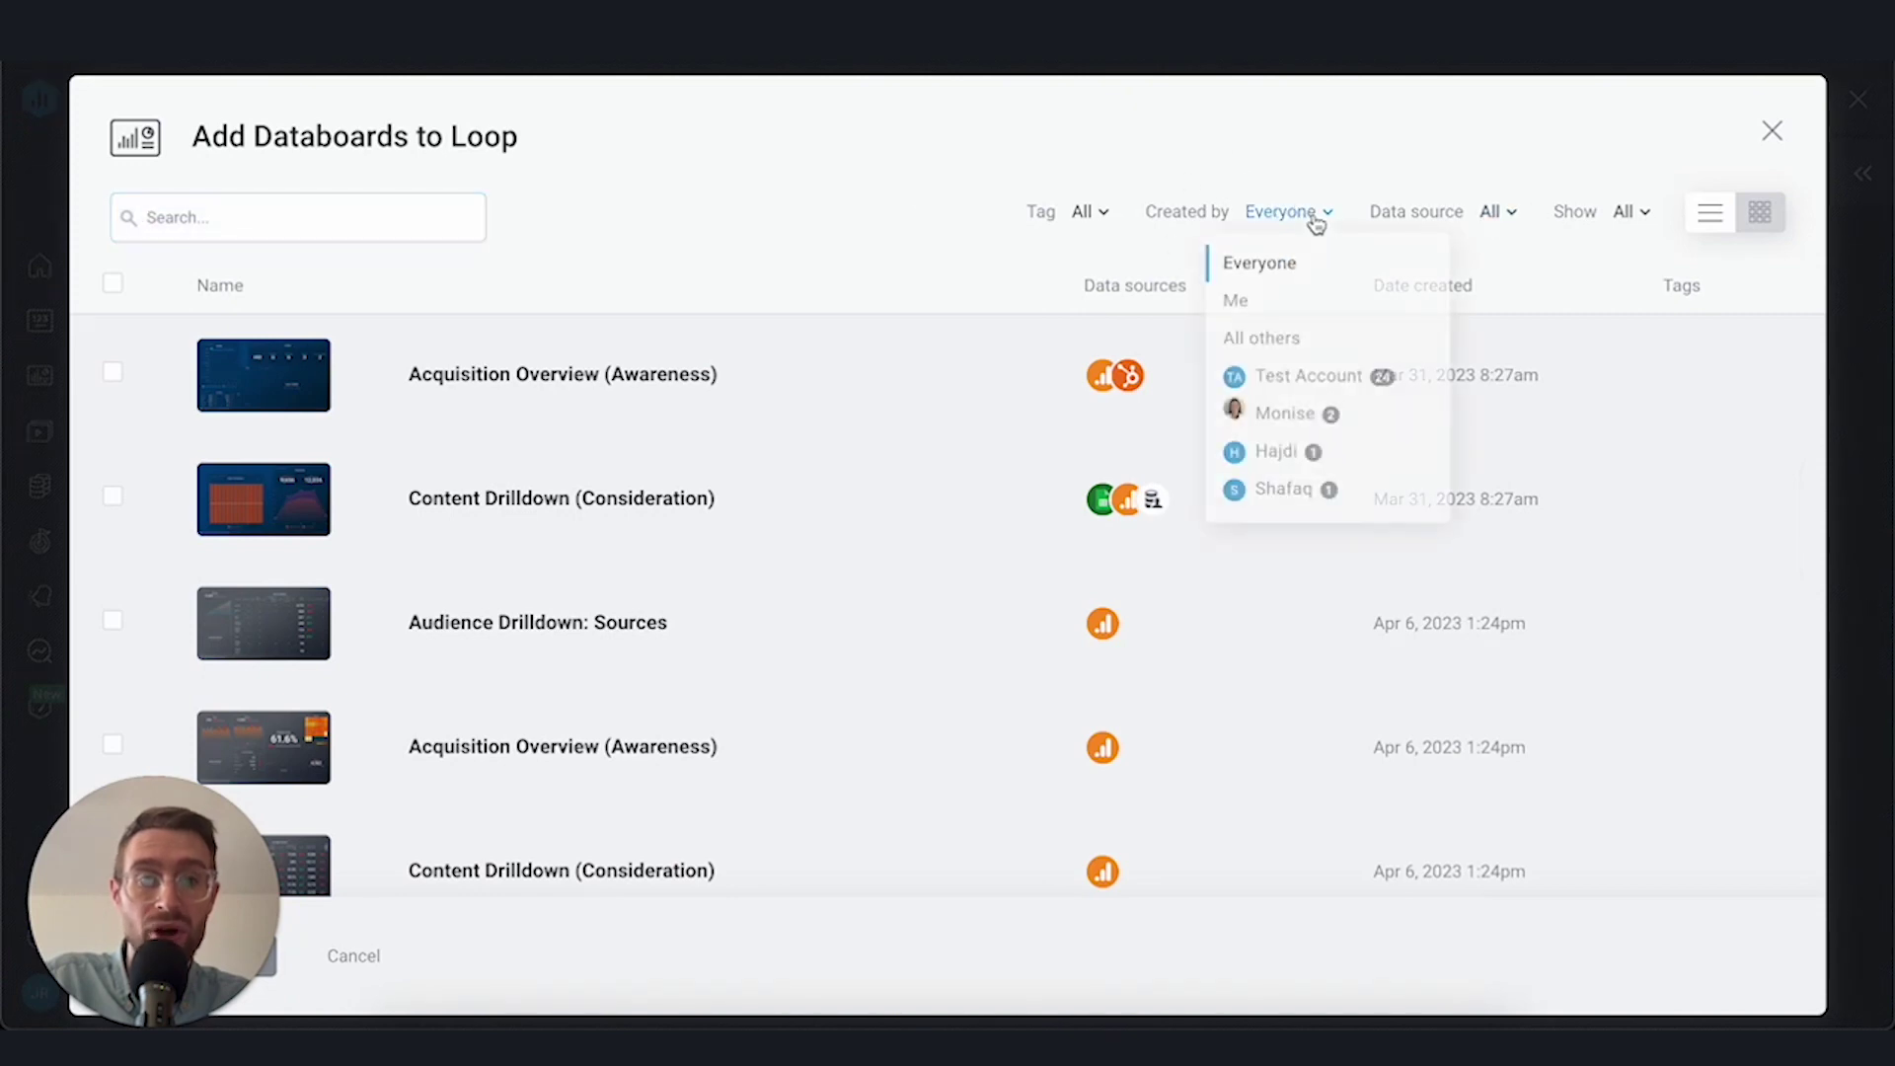
pyautogui.click(1269, 301)
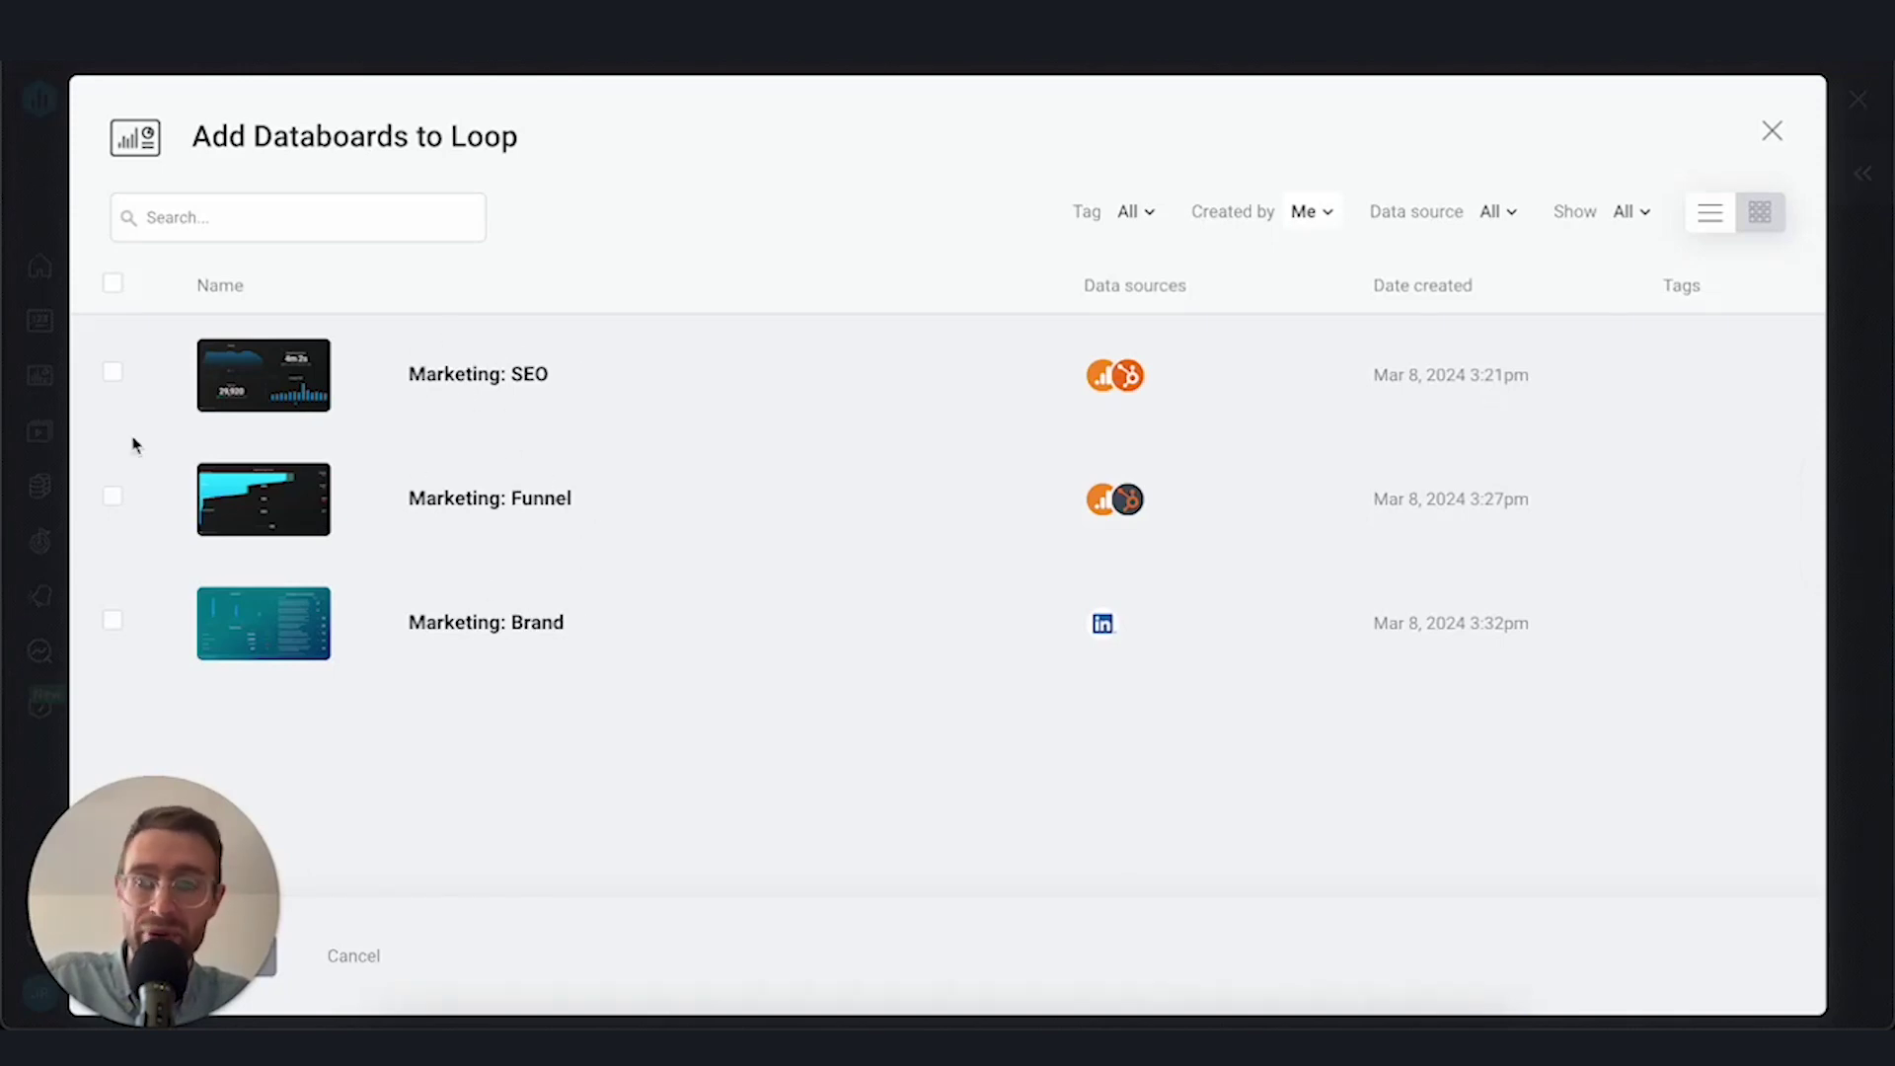
pyautogui.click(112, 375)
pyautogui.click(113, 496)
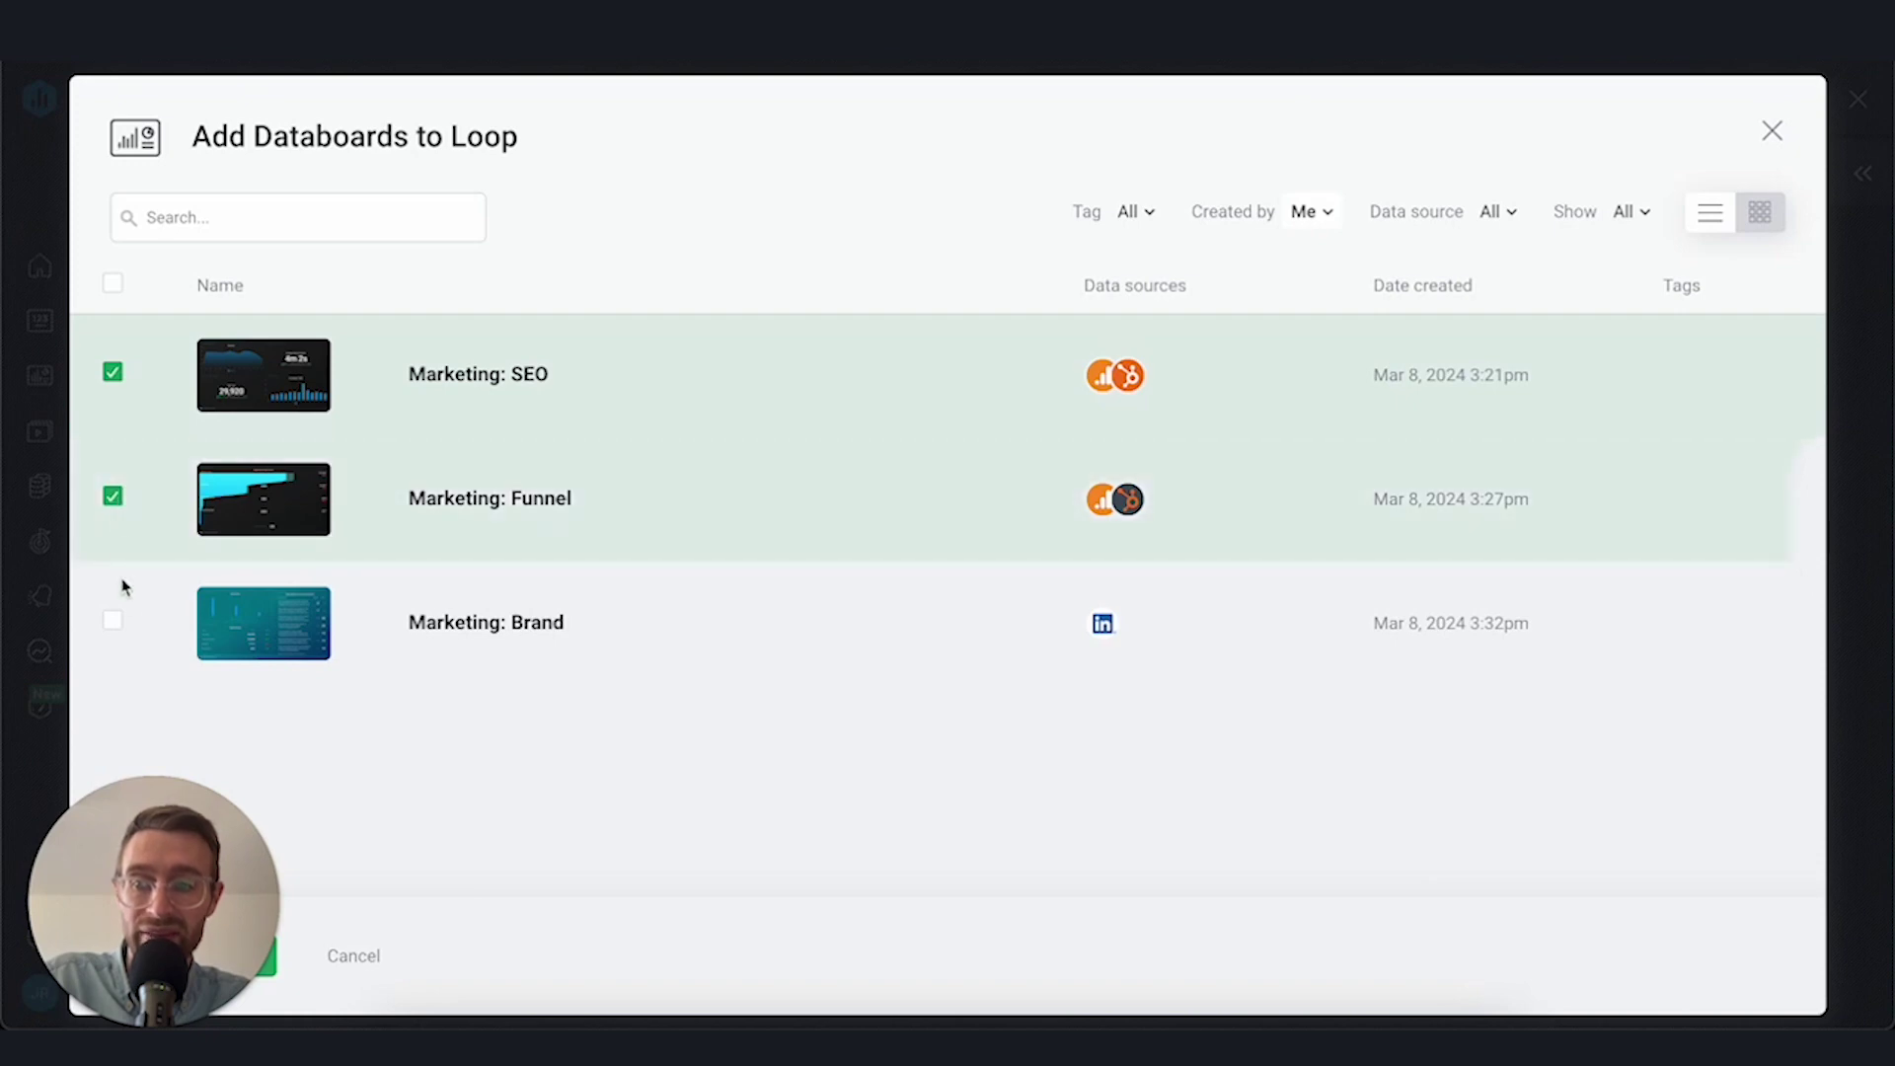
pyautogui.click(112, 619)
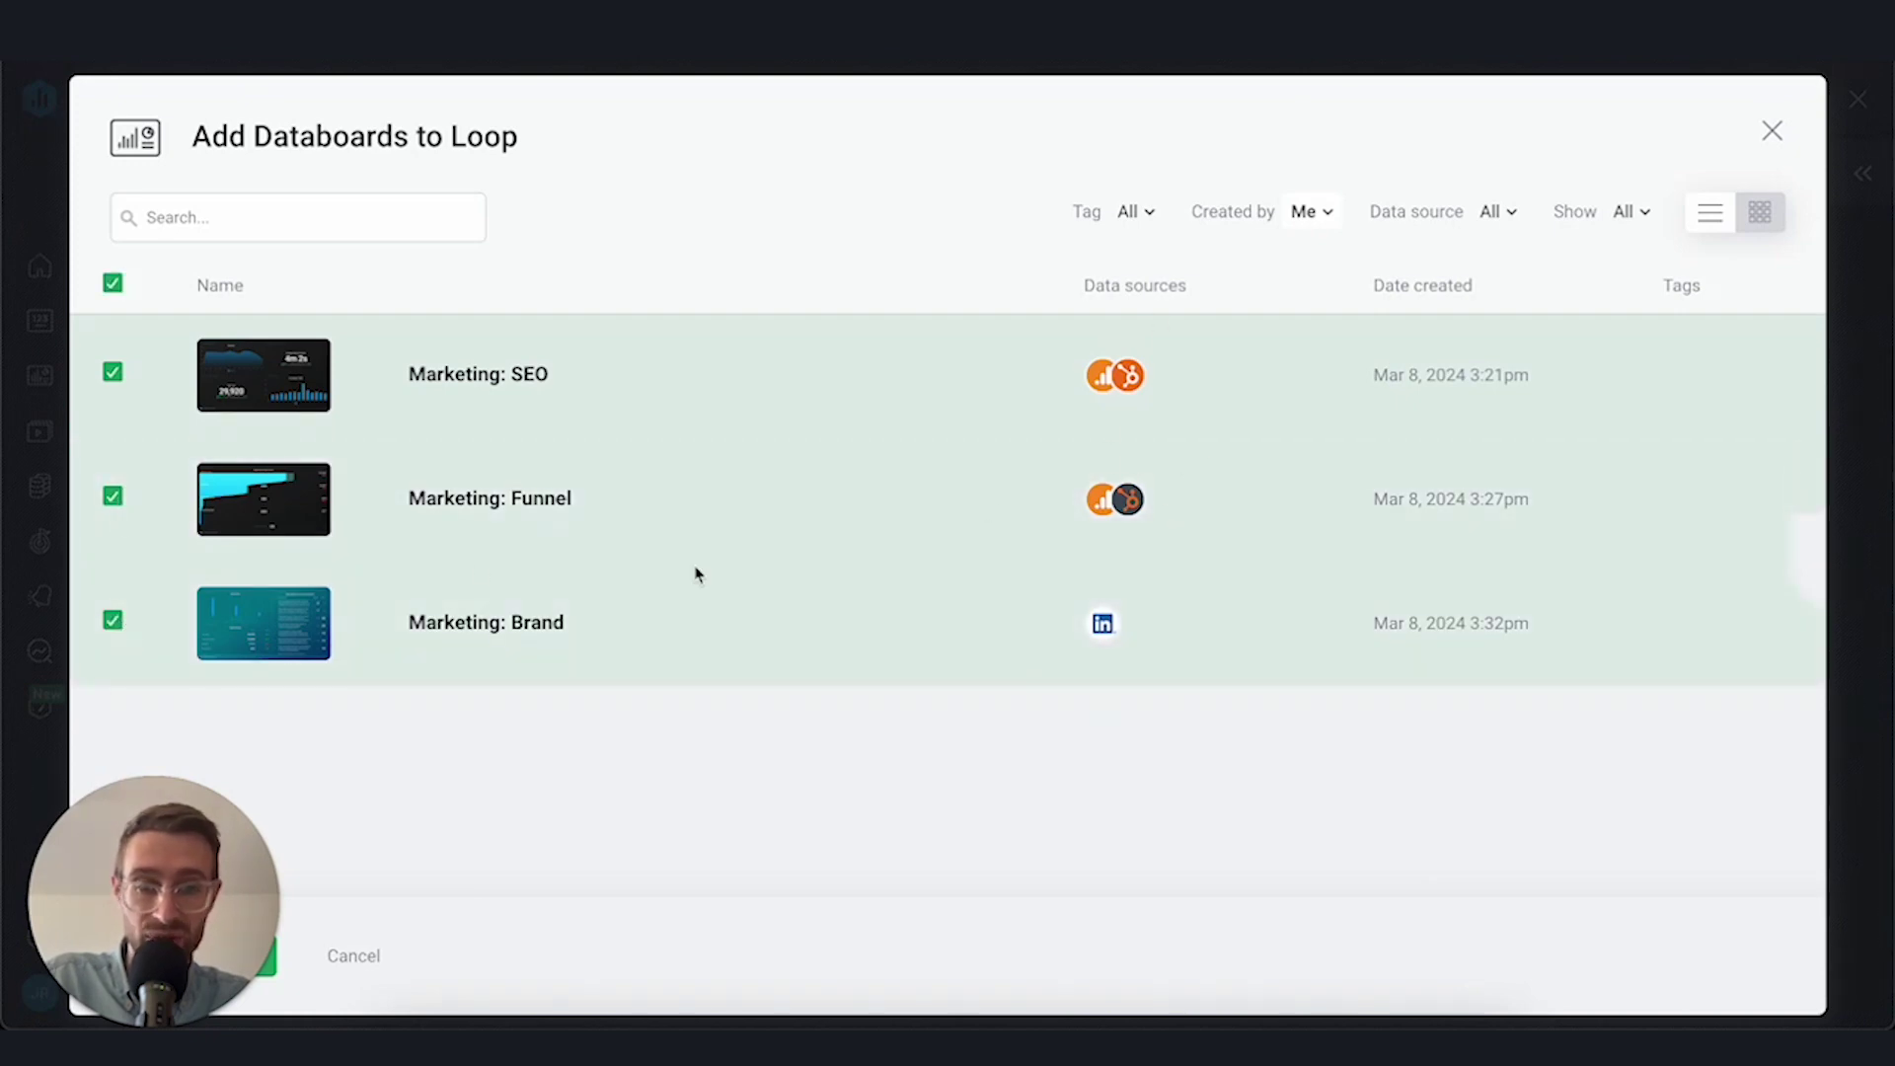
pyautogui.moveTo(202, 859); pyautogui.dragTo(203, 713)
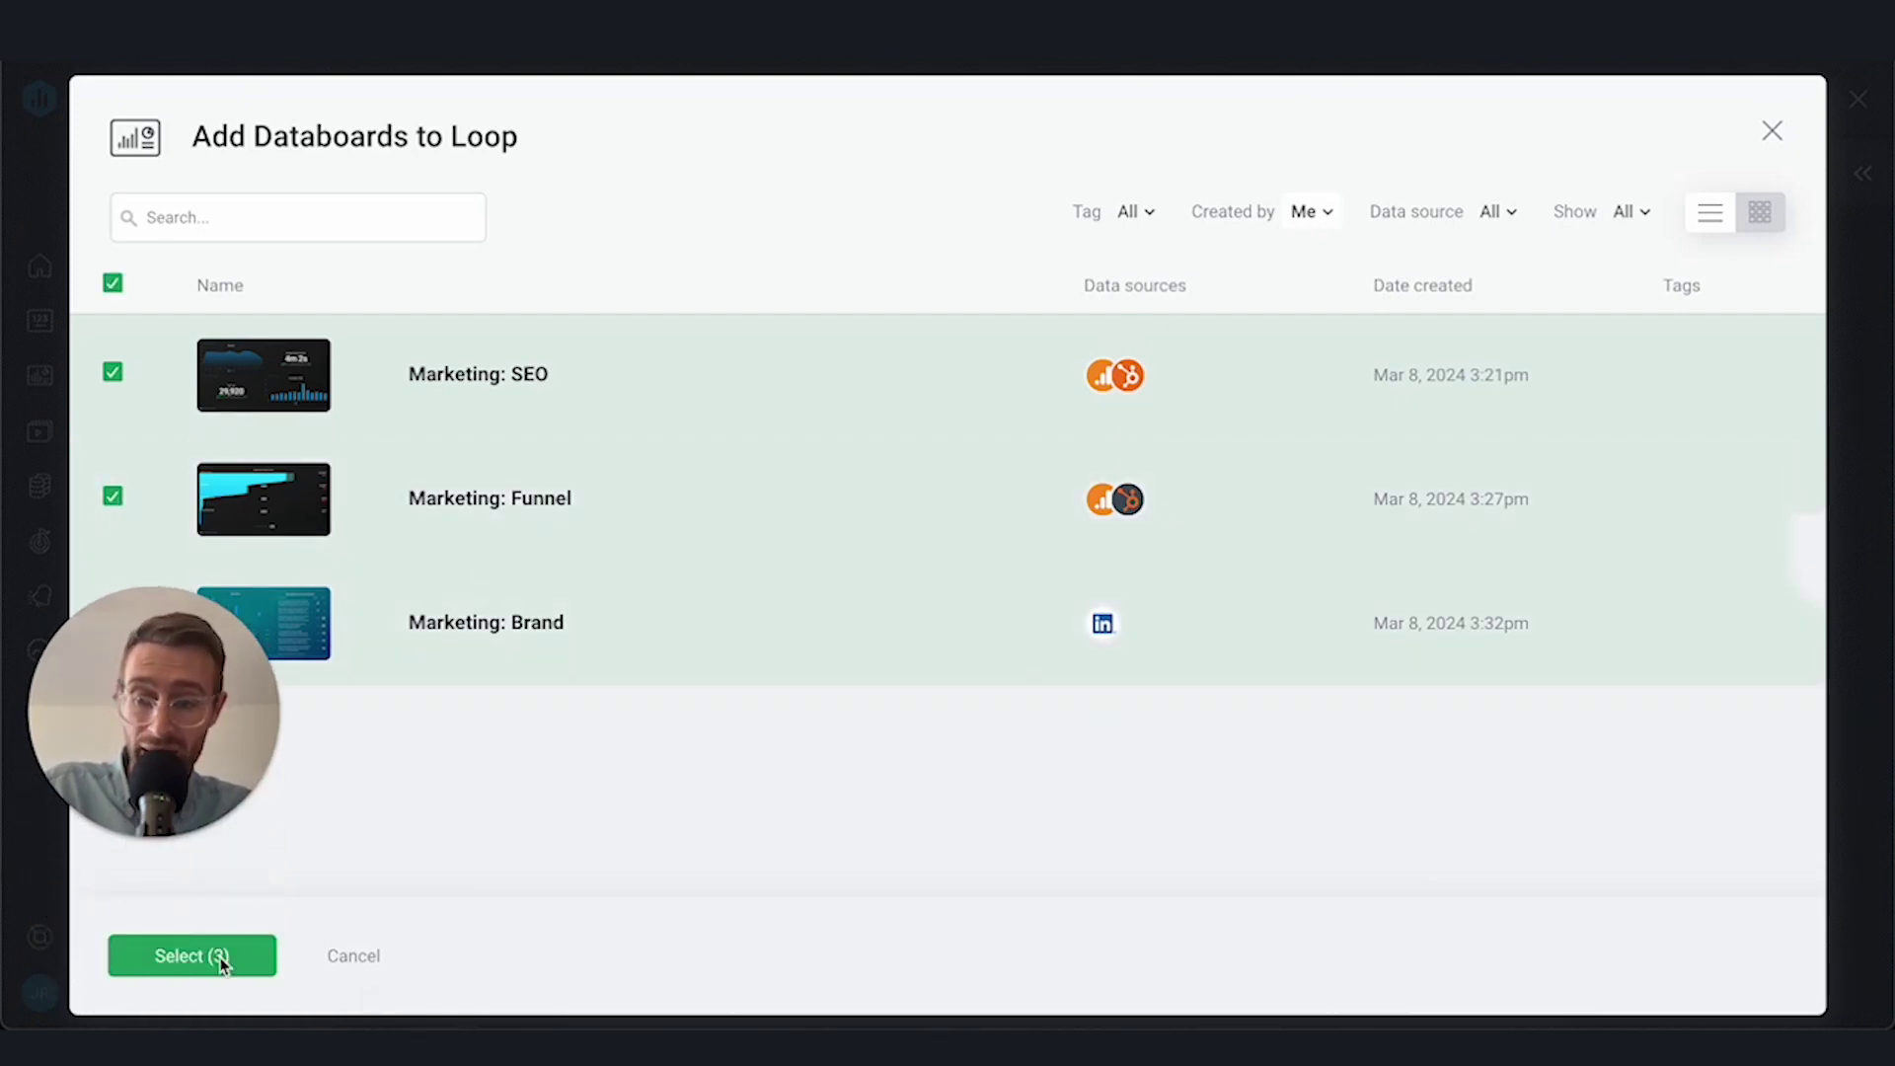
# Add the three boards, put Marketing: Brand before Funnel, and rename the loop 'Marketing Overview'
pyautogui.click(191, 955)
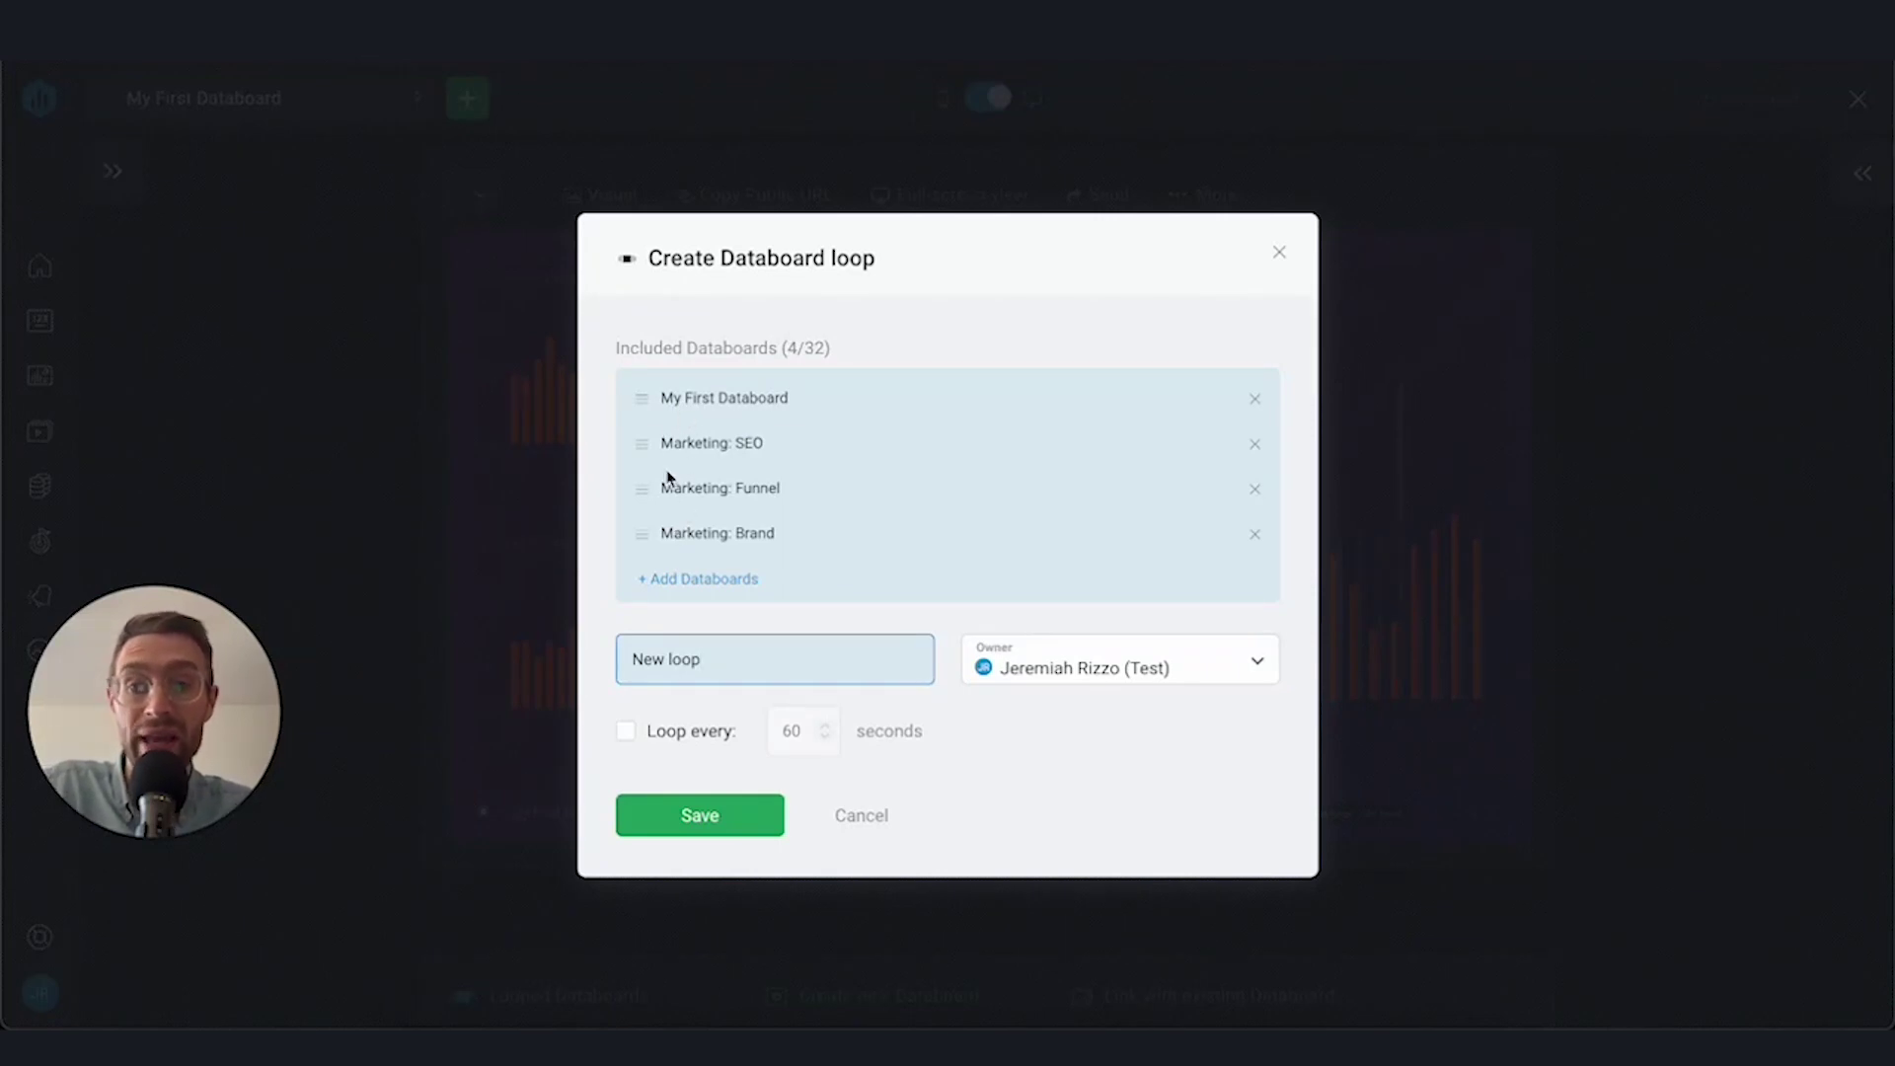
pyautogui.moveTo(638, 542); pyautogui.dragTo(652, 492)
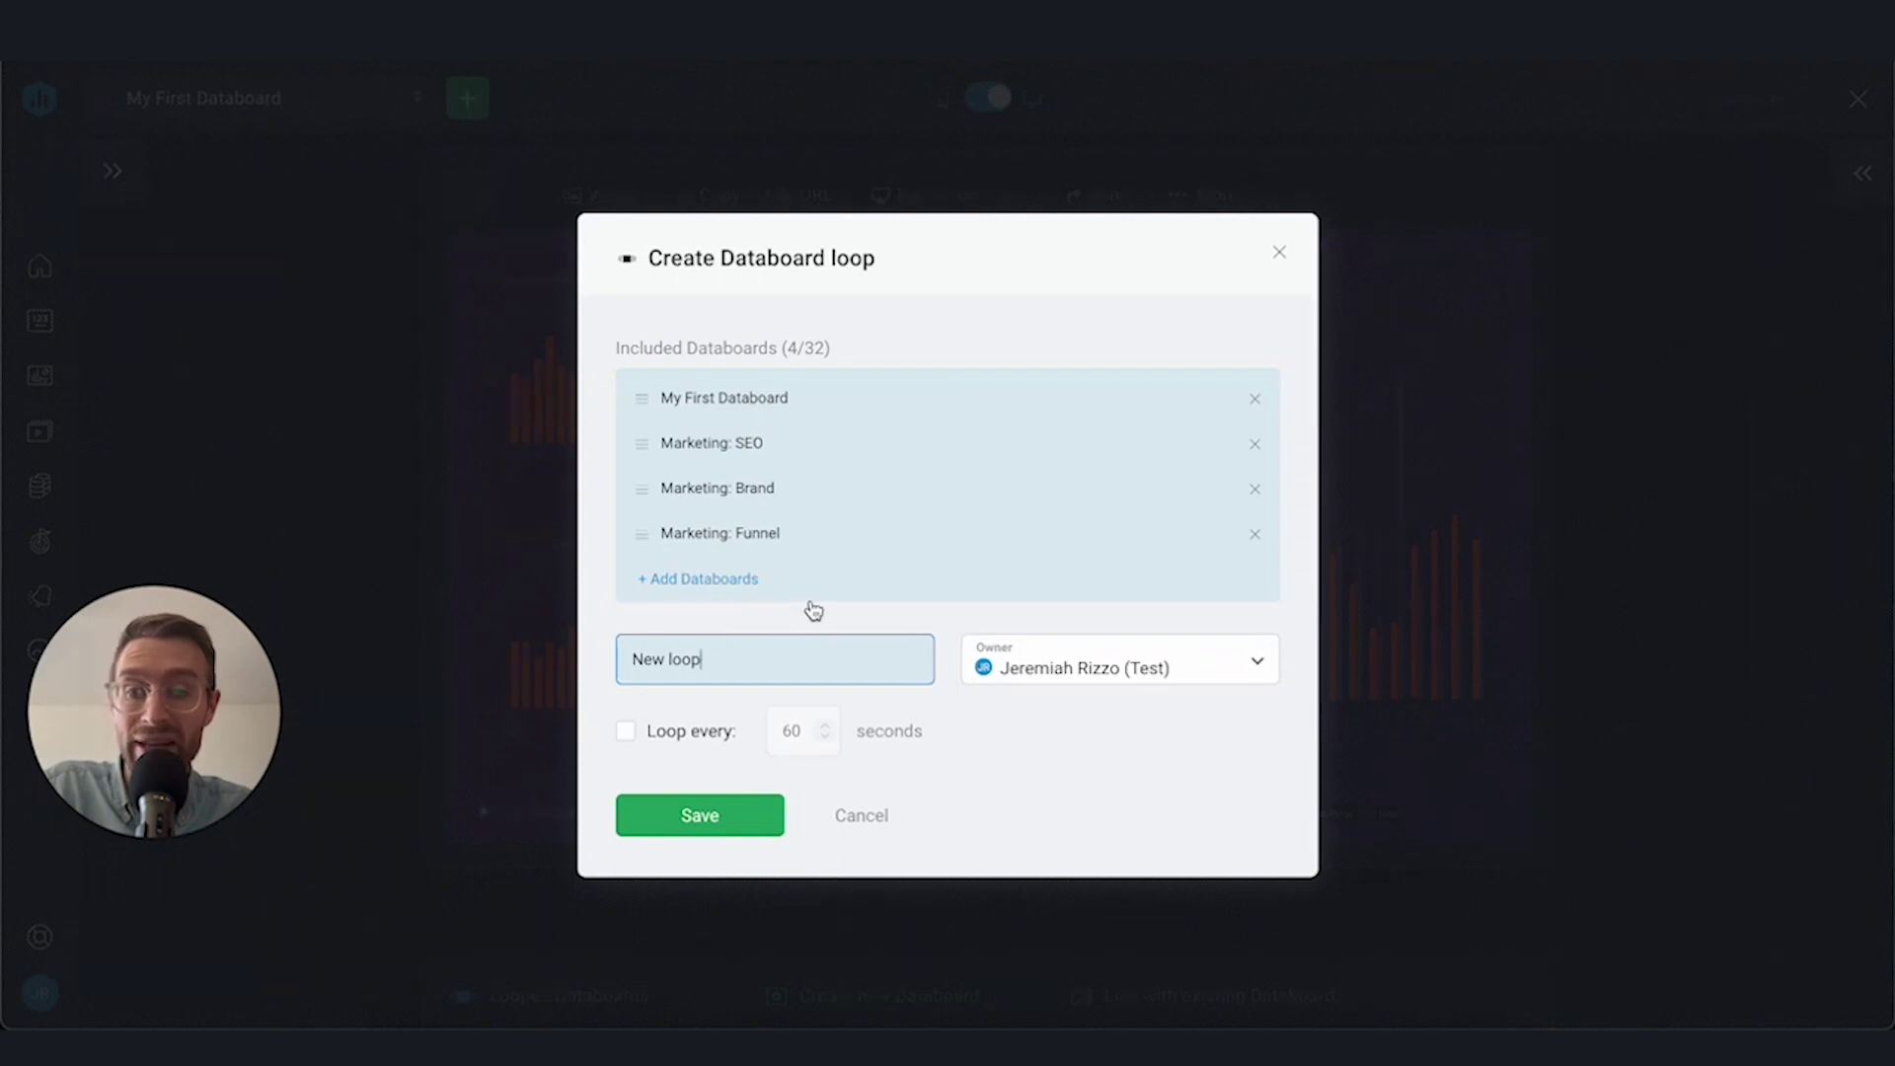
pyautogui.tripleClick(774, 659)
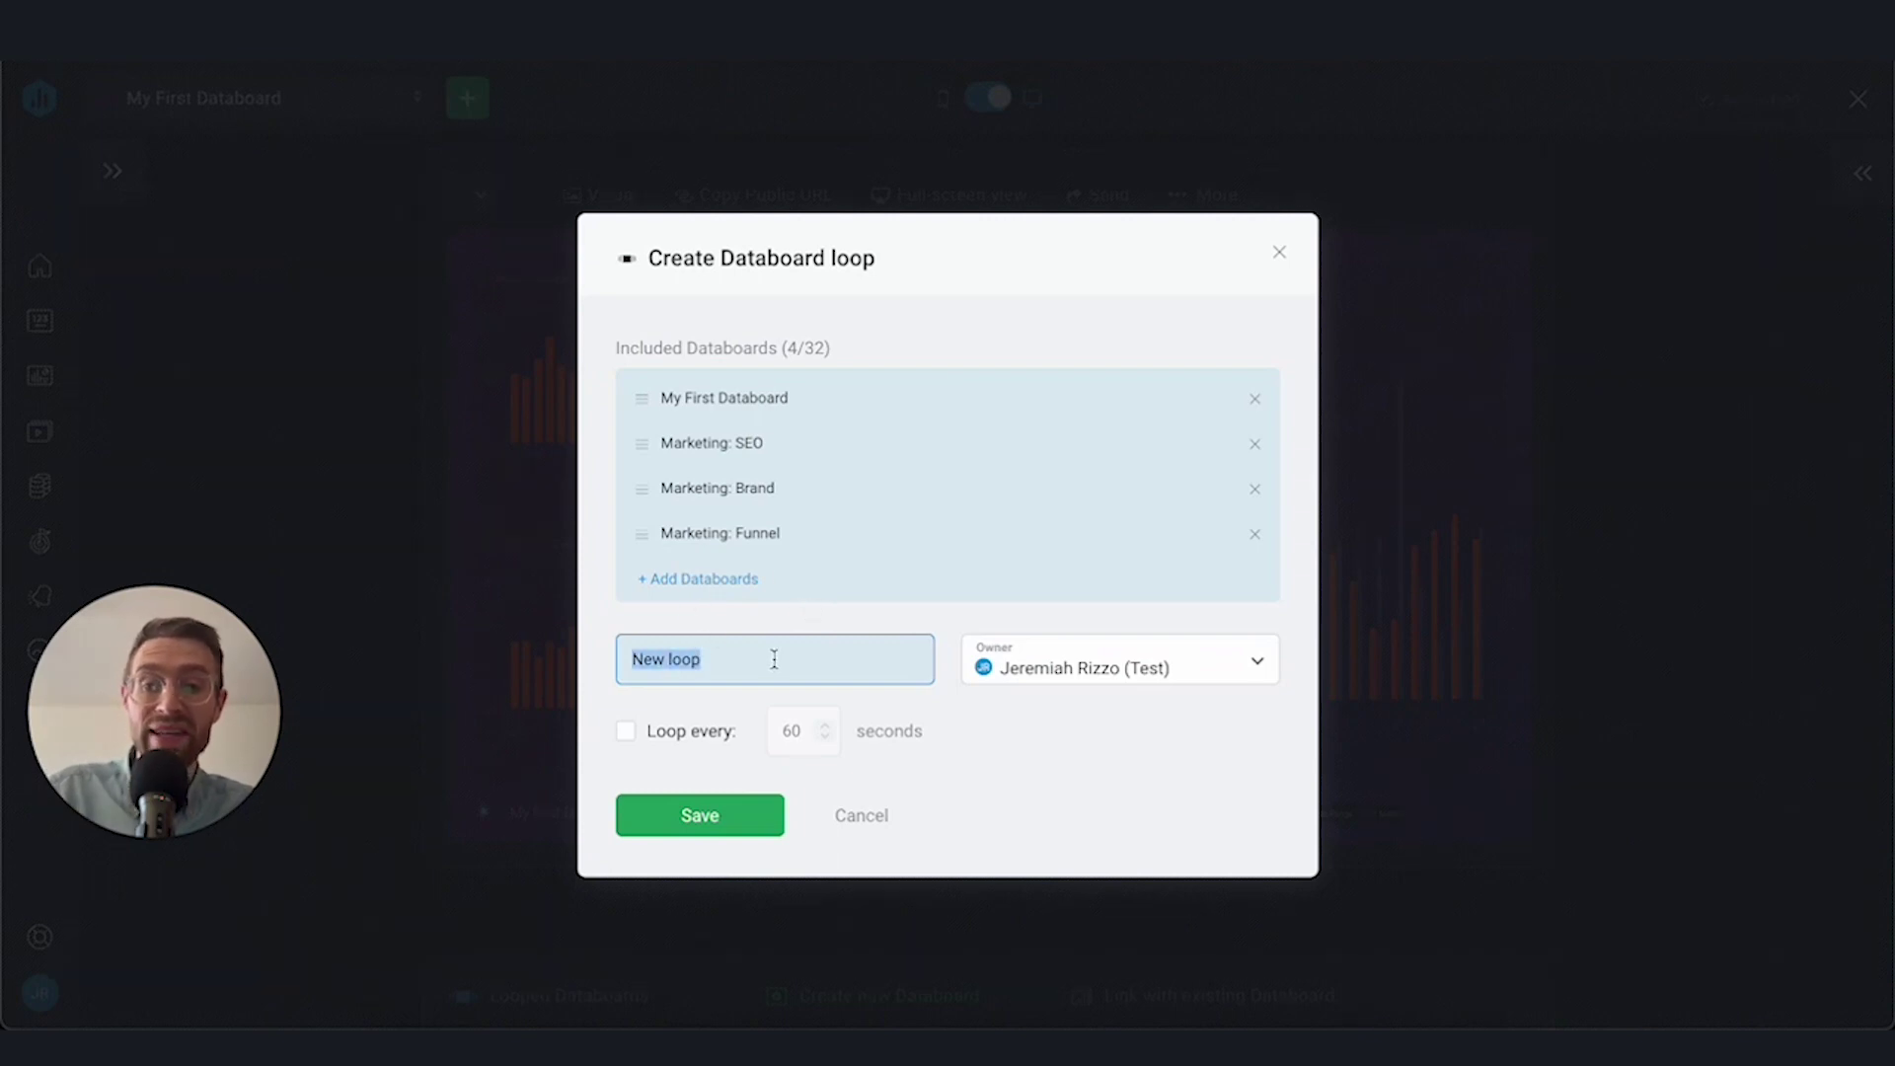
pyautogui.write('M')
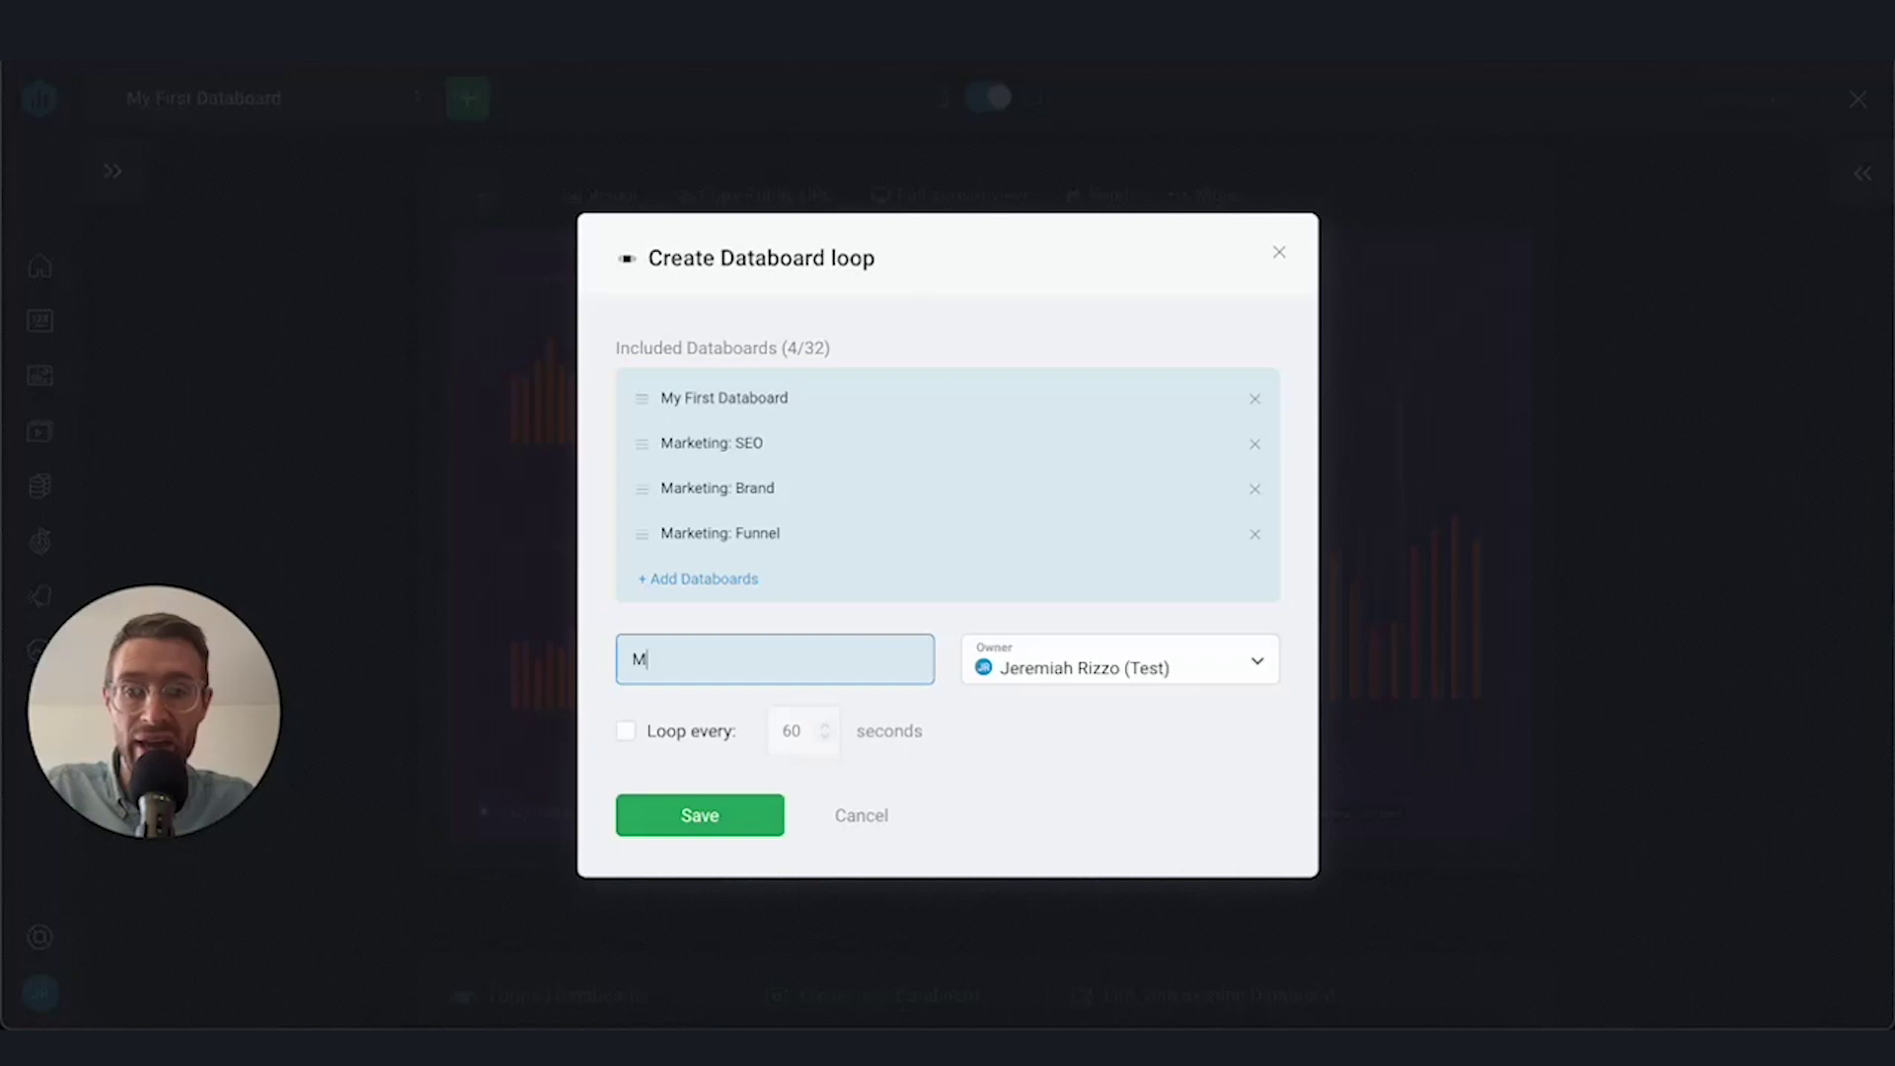
pyautogui.write('arketing Overview')
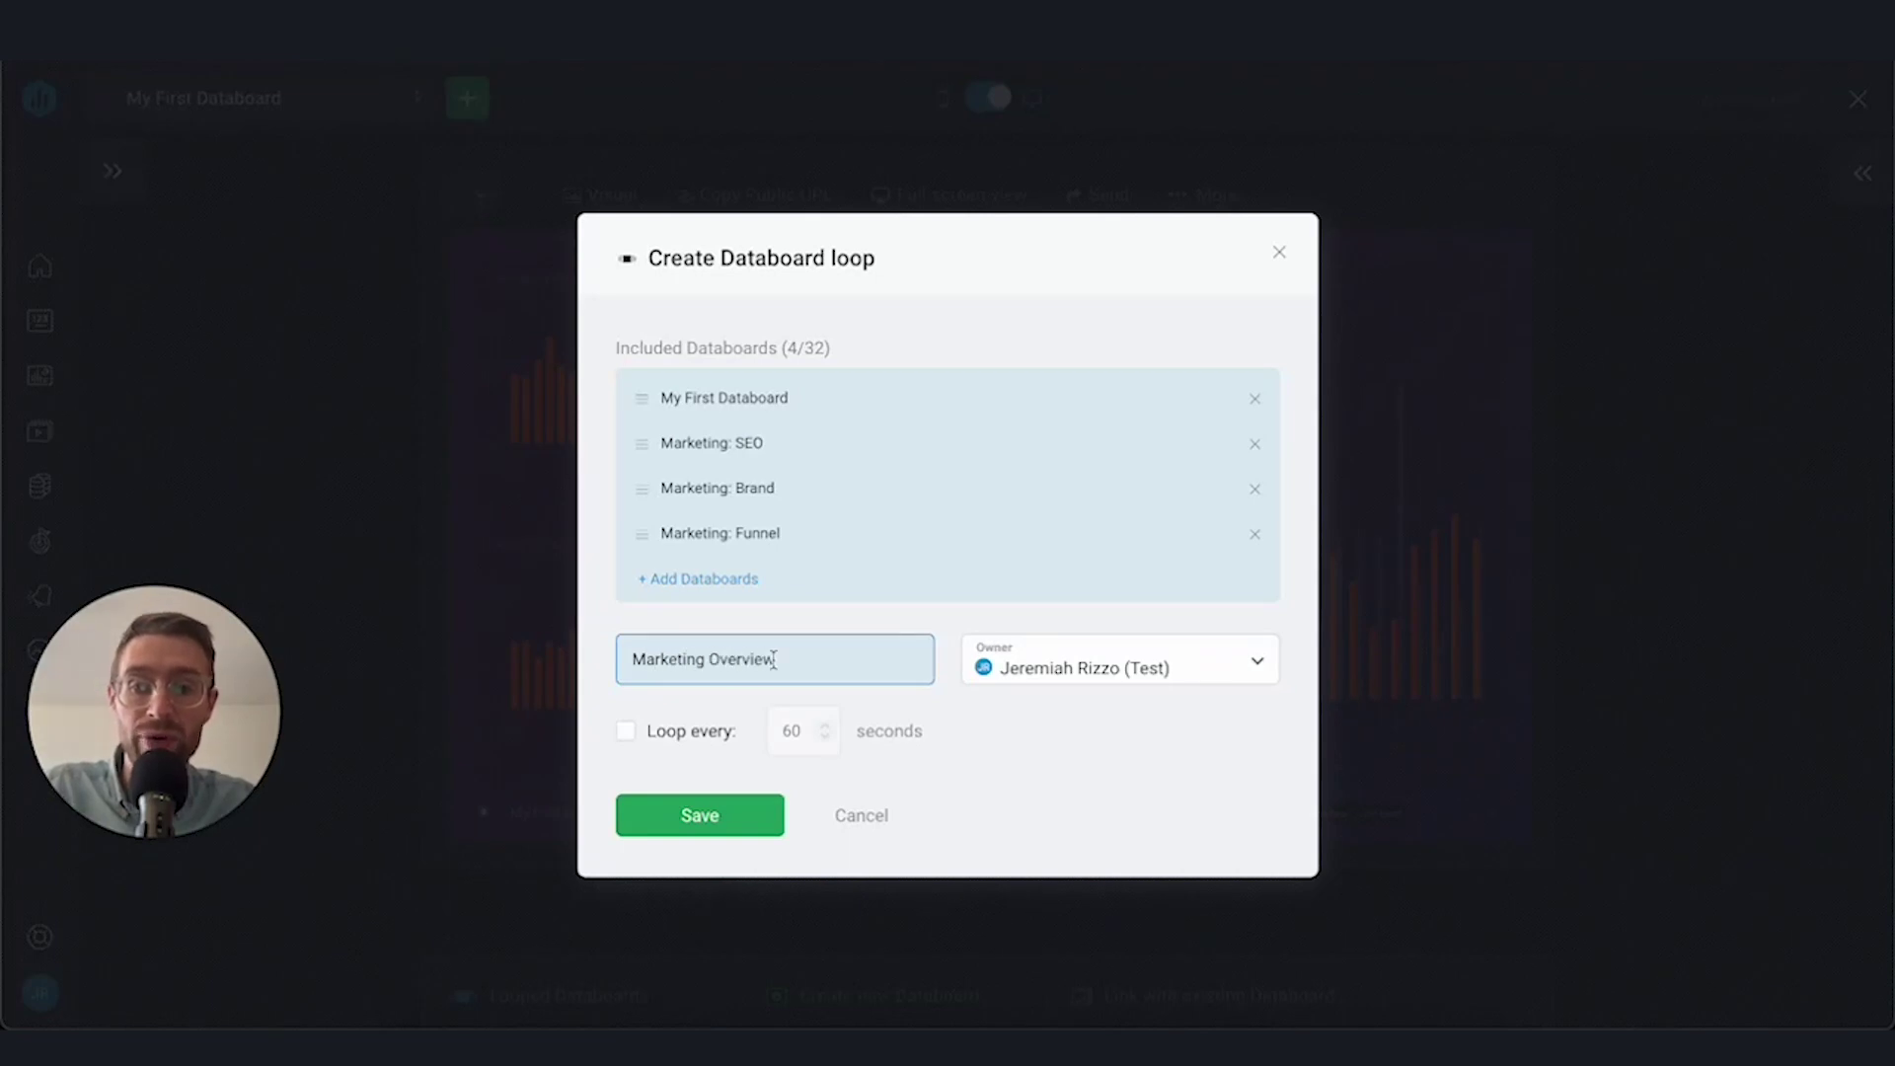
pyautogui.click(745, 709)
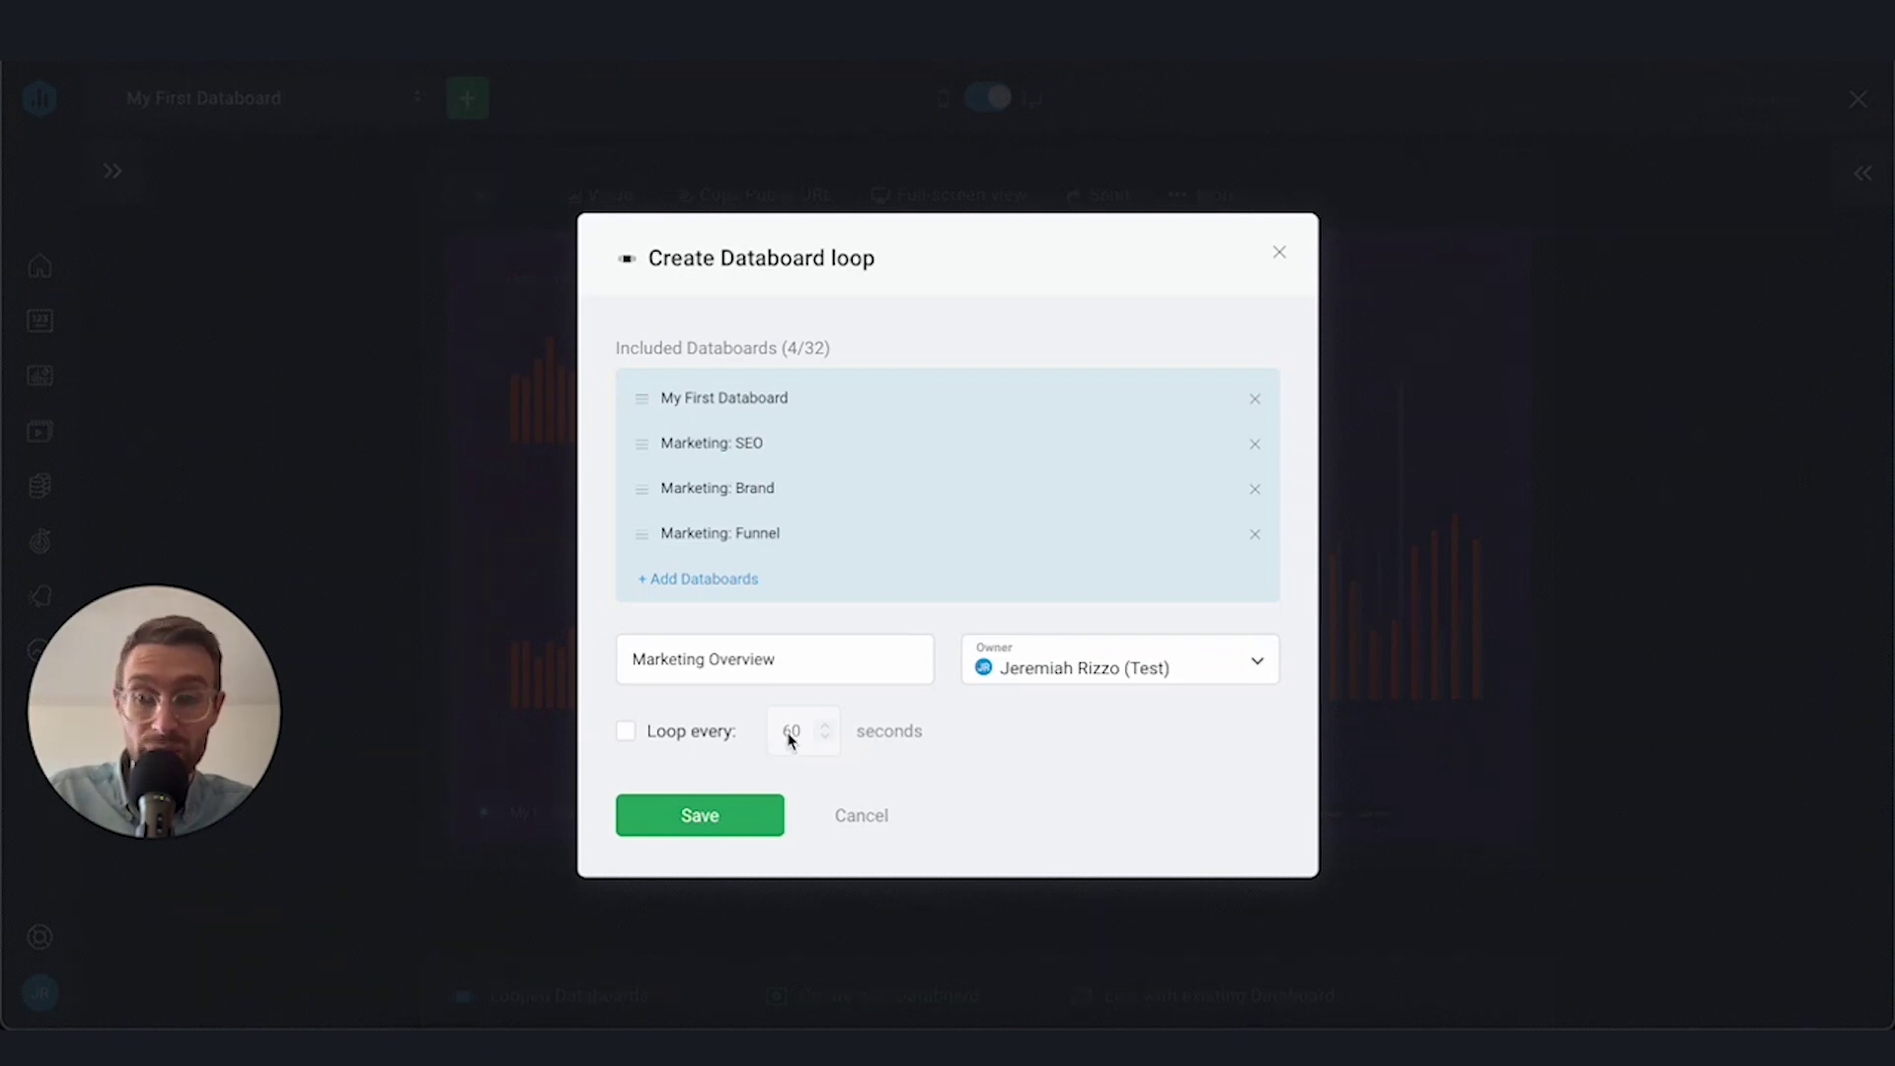
# Enable Loop every with a 30-second interval and save the loop
pyautogui.click(693, 735)
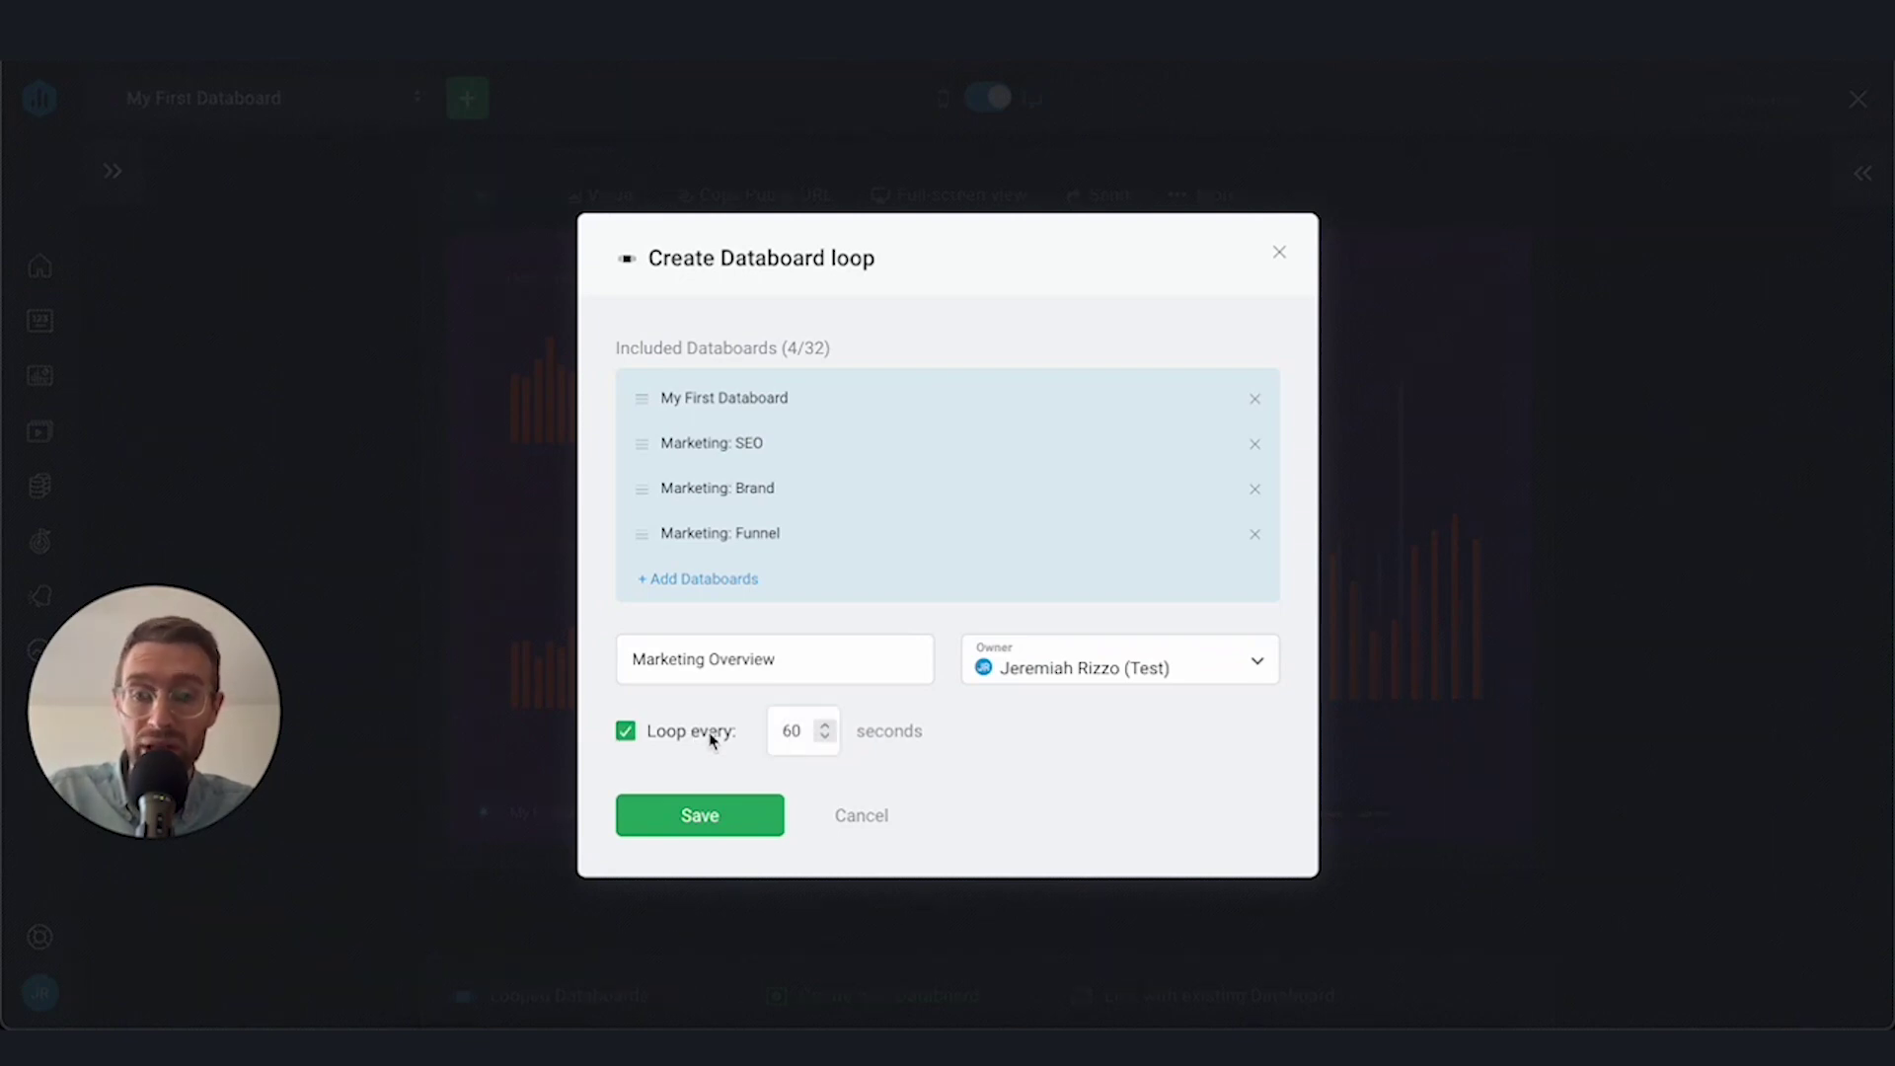
pyautogui.doubleClick(791, 732)
pyautogui.write('30')
pyautogui.click(1036, 761)
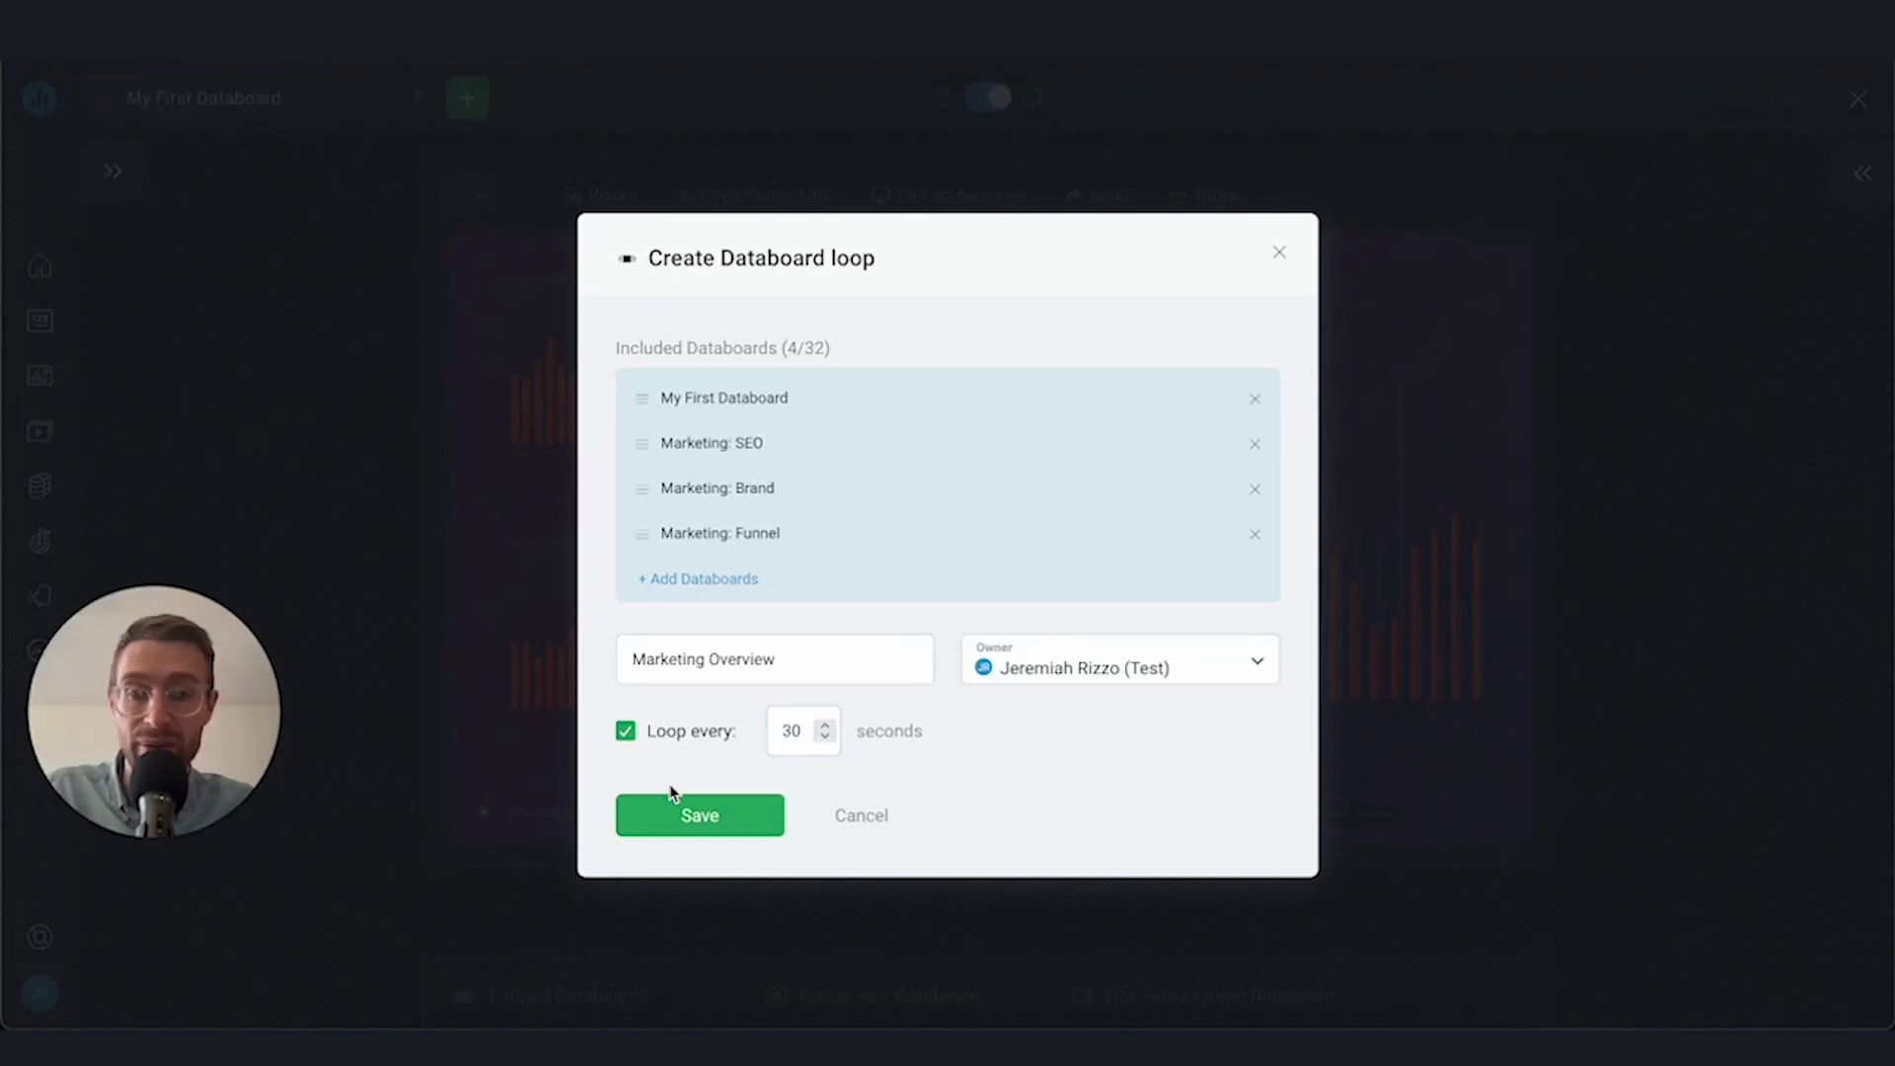
pyautogui.click(700, 819)
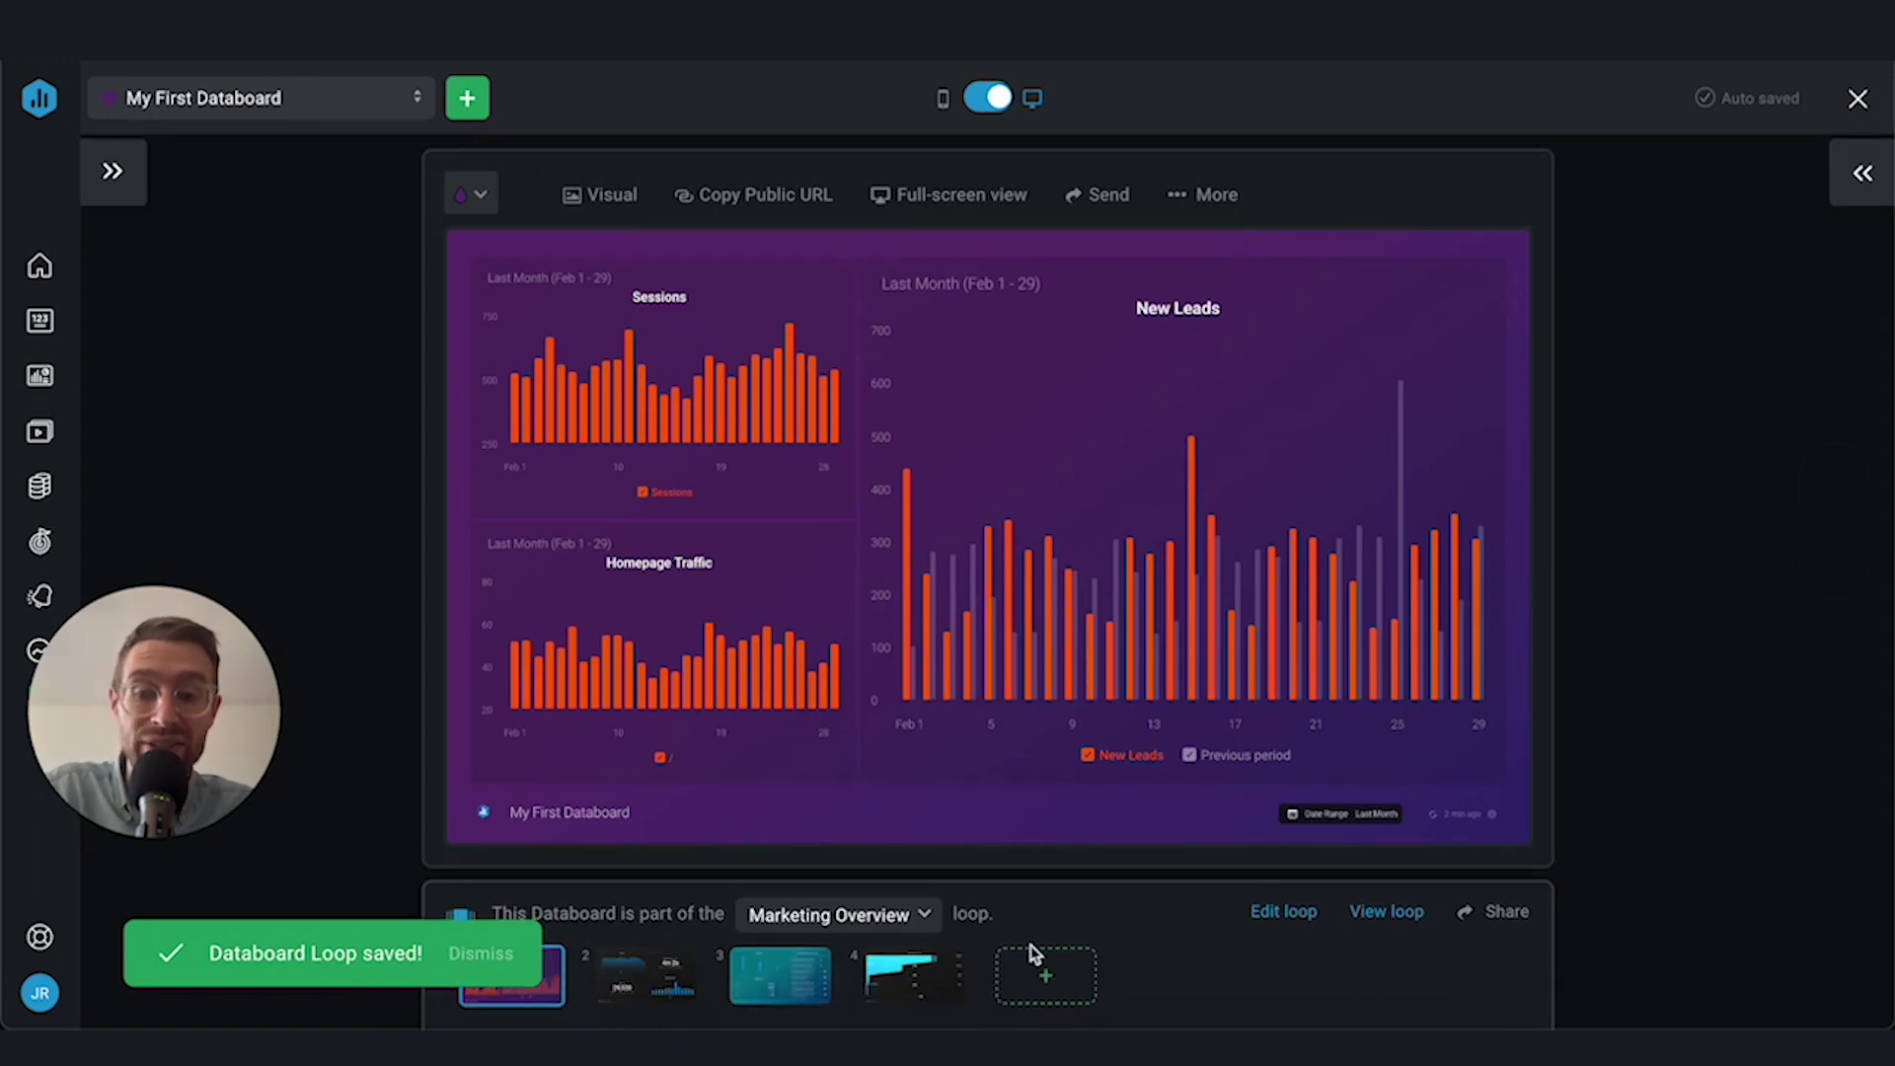
# Preview the Marketing: SEO, Brand and Funnel boards, then open sharing for Marketing Overview
pyautogui.click(631, 990)
pyautogui.click(810, 992)
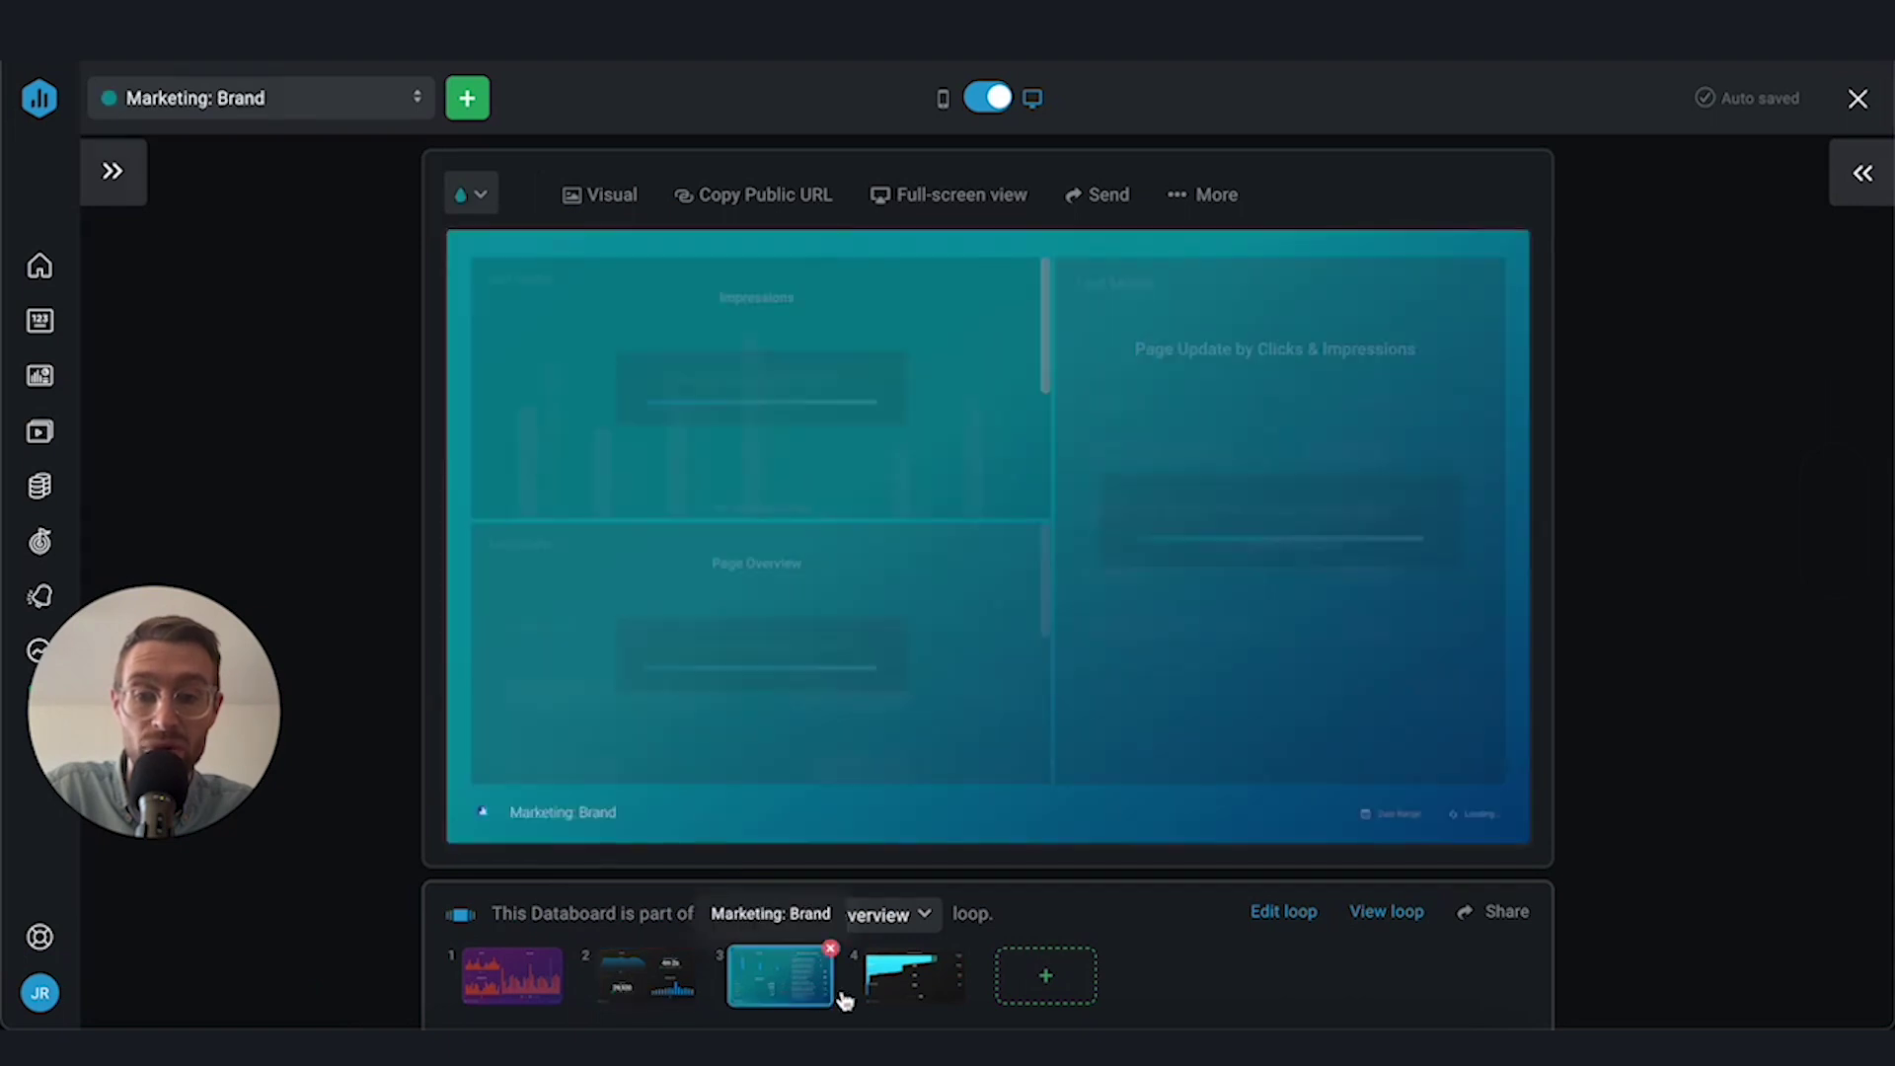
pyautogui.click(914, 987)
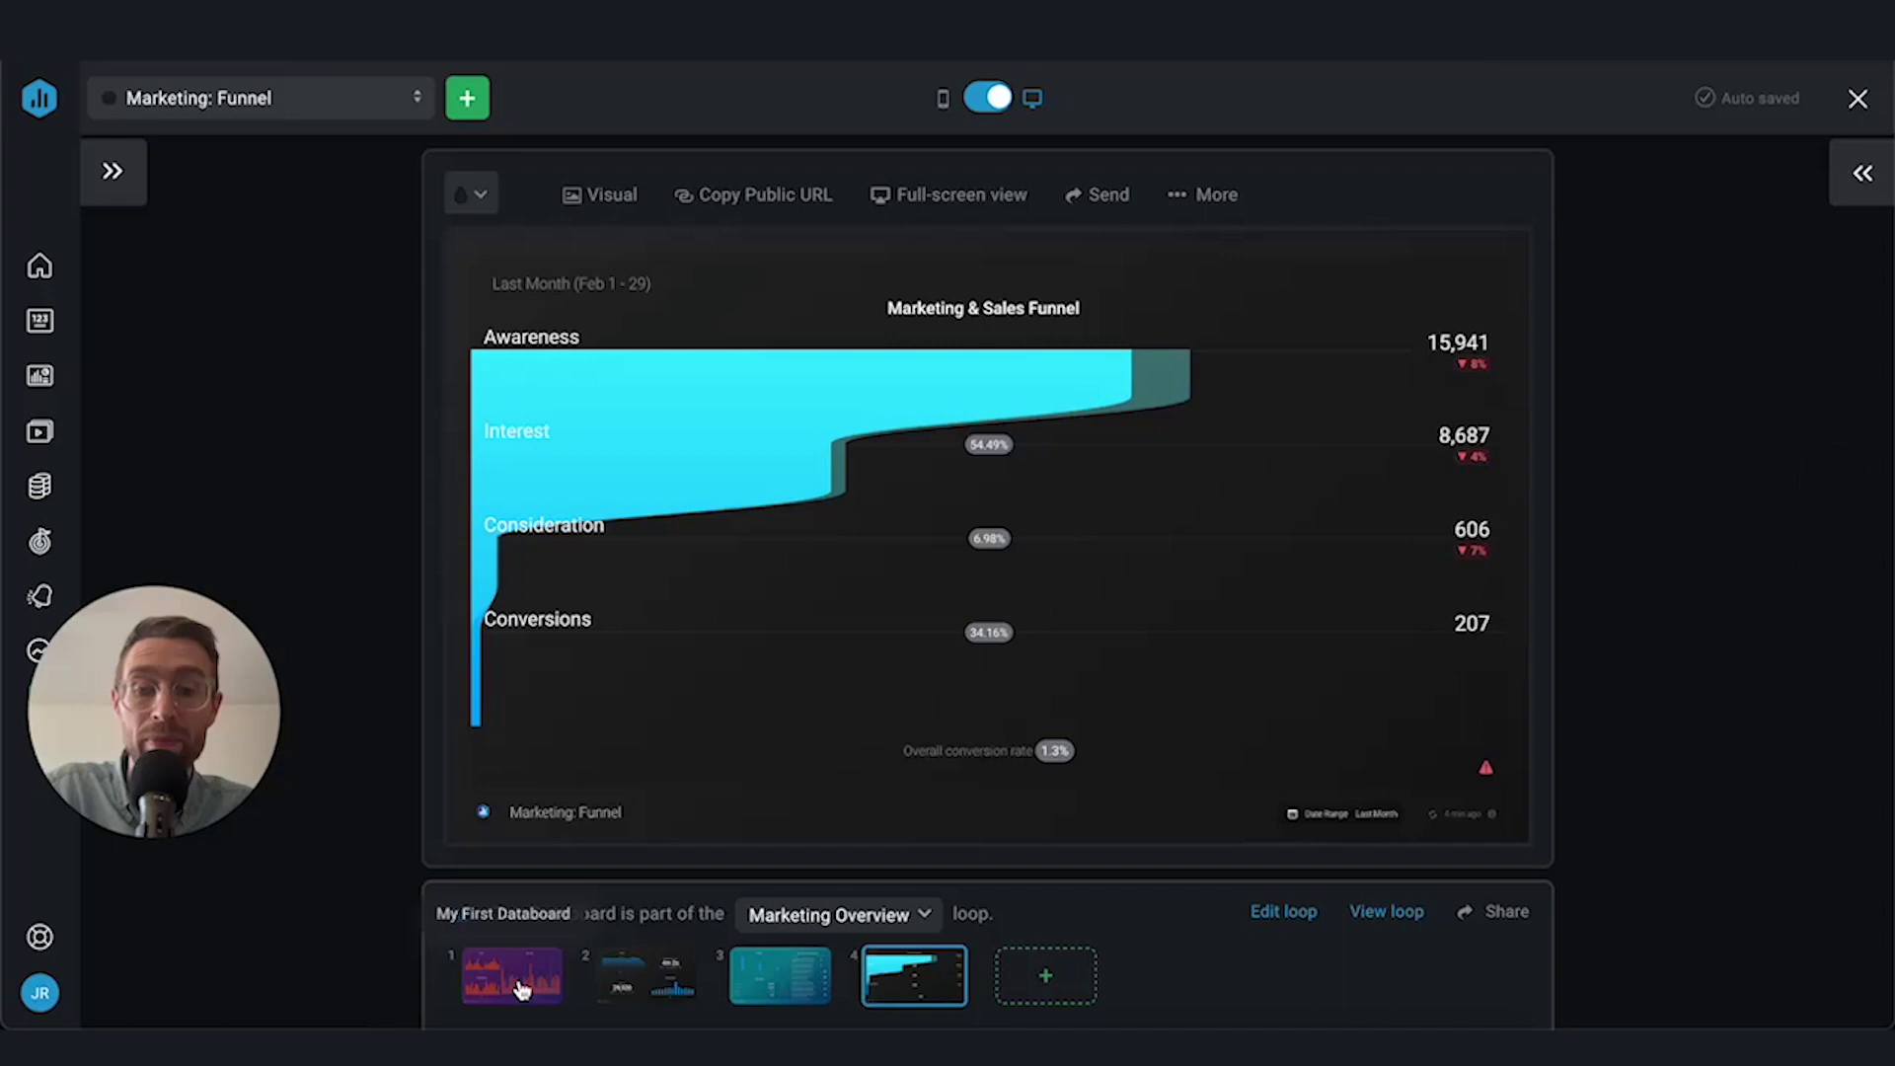
pyautogui.click(639, 987)
pyautogui.click(758, 991)
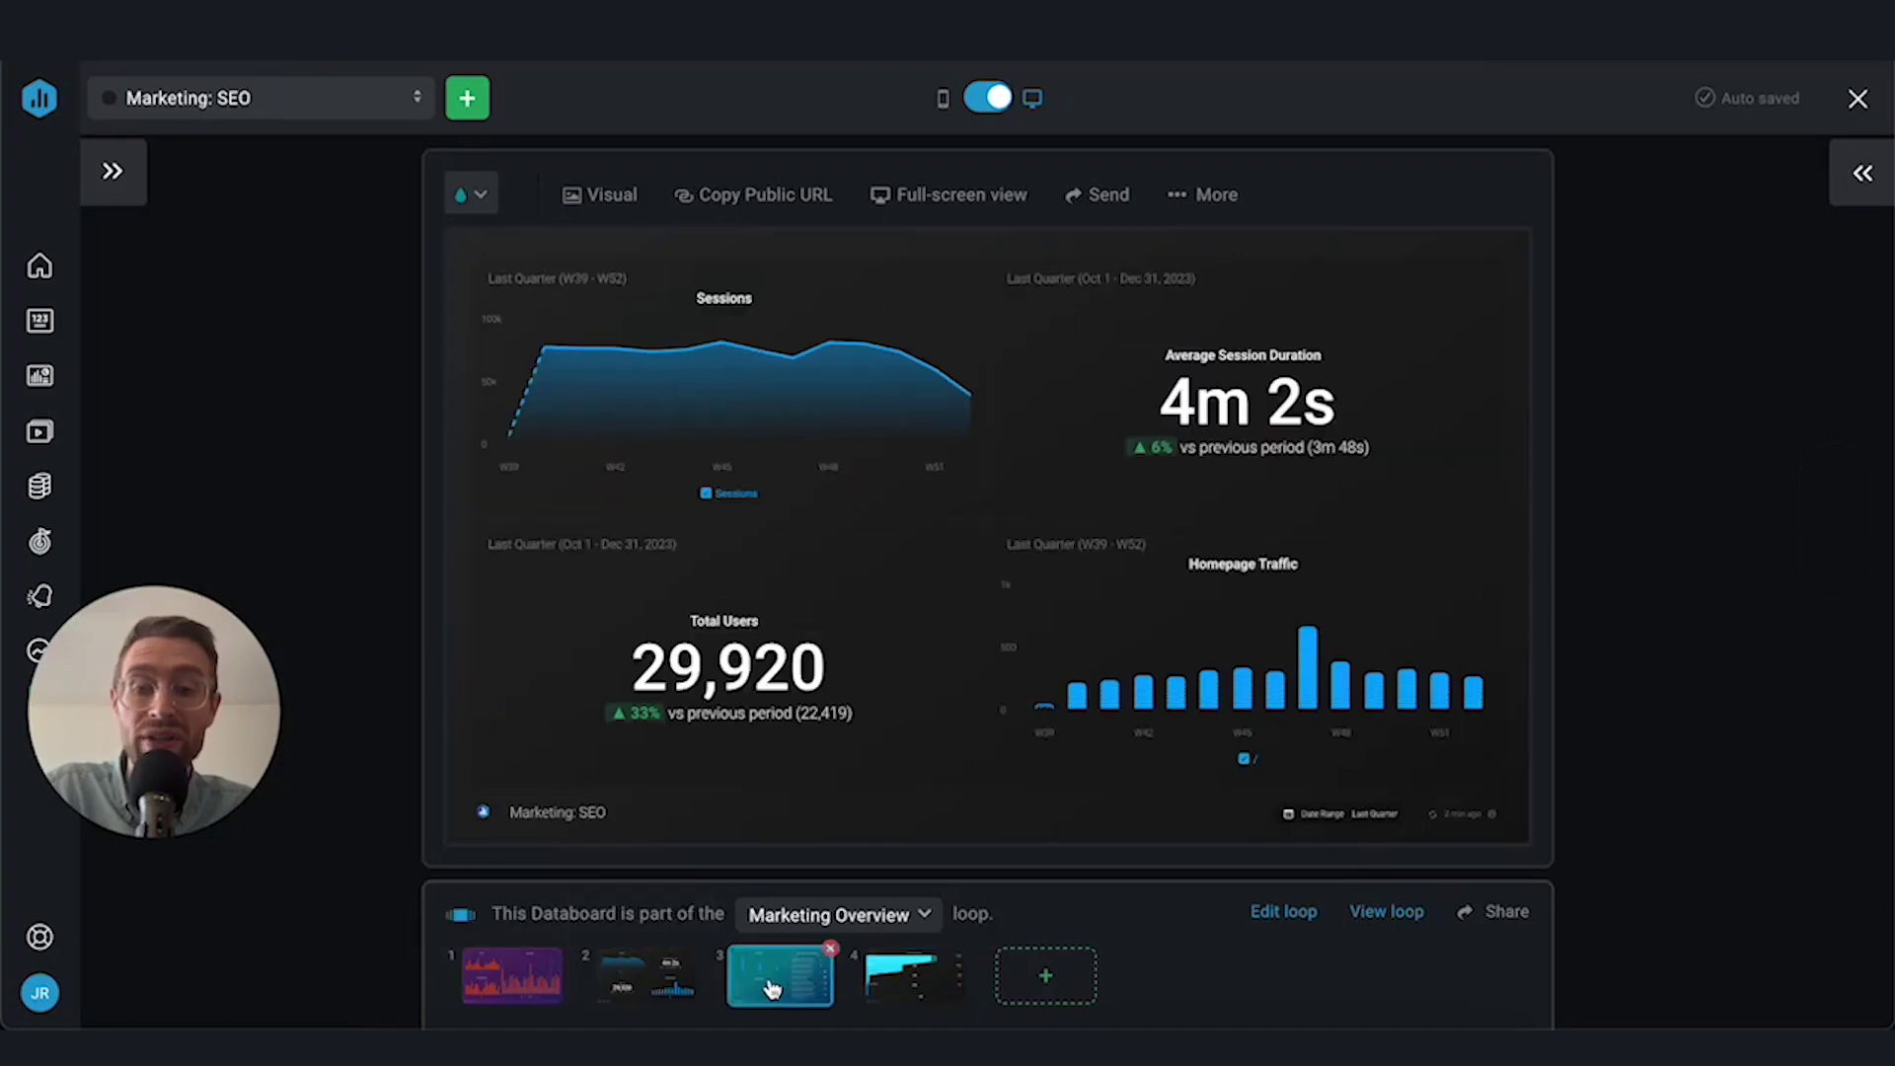
pyautogui.click(914, 987)
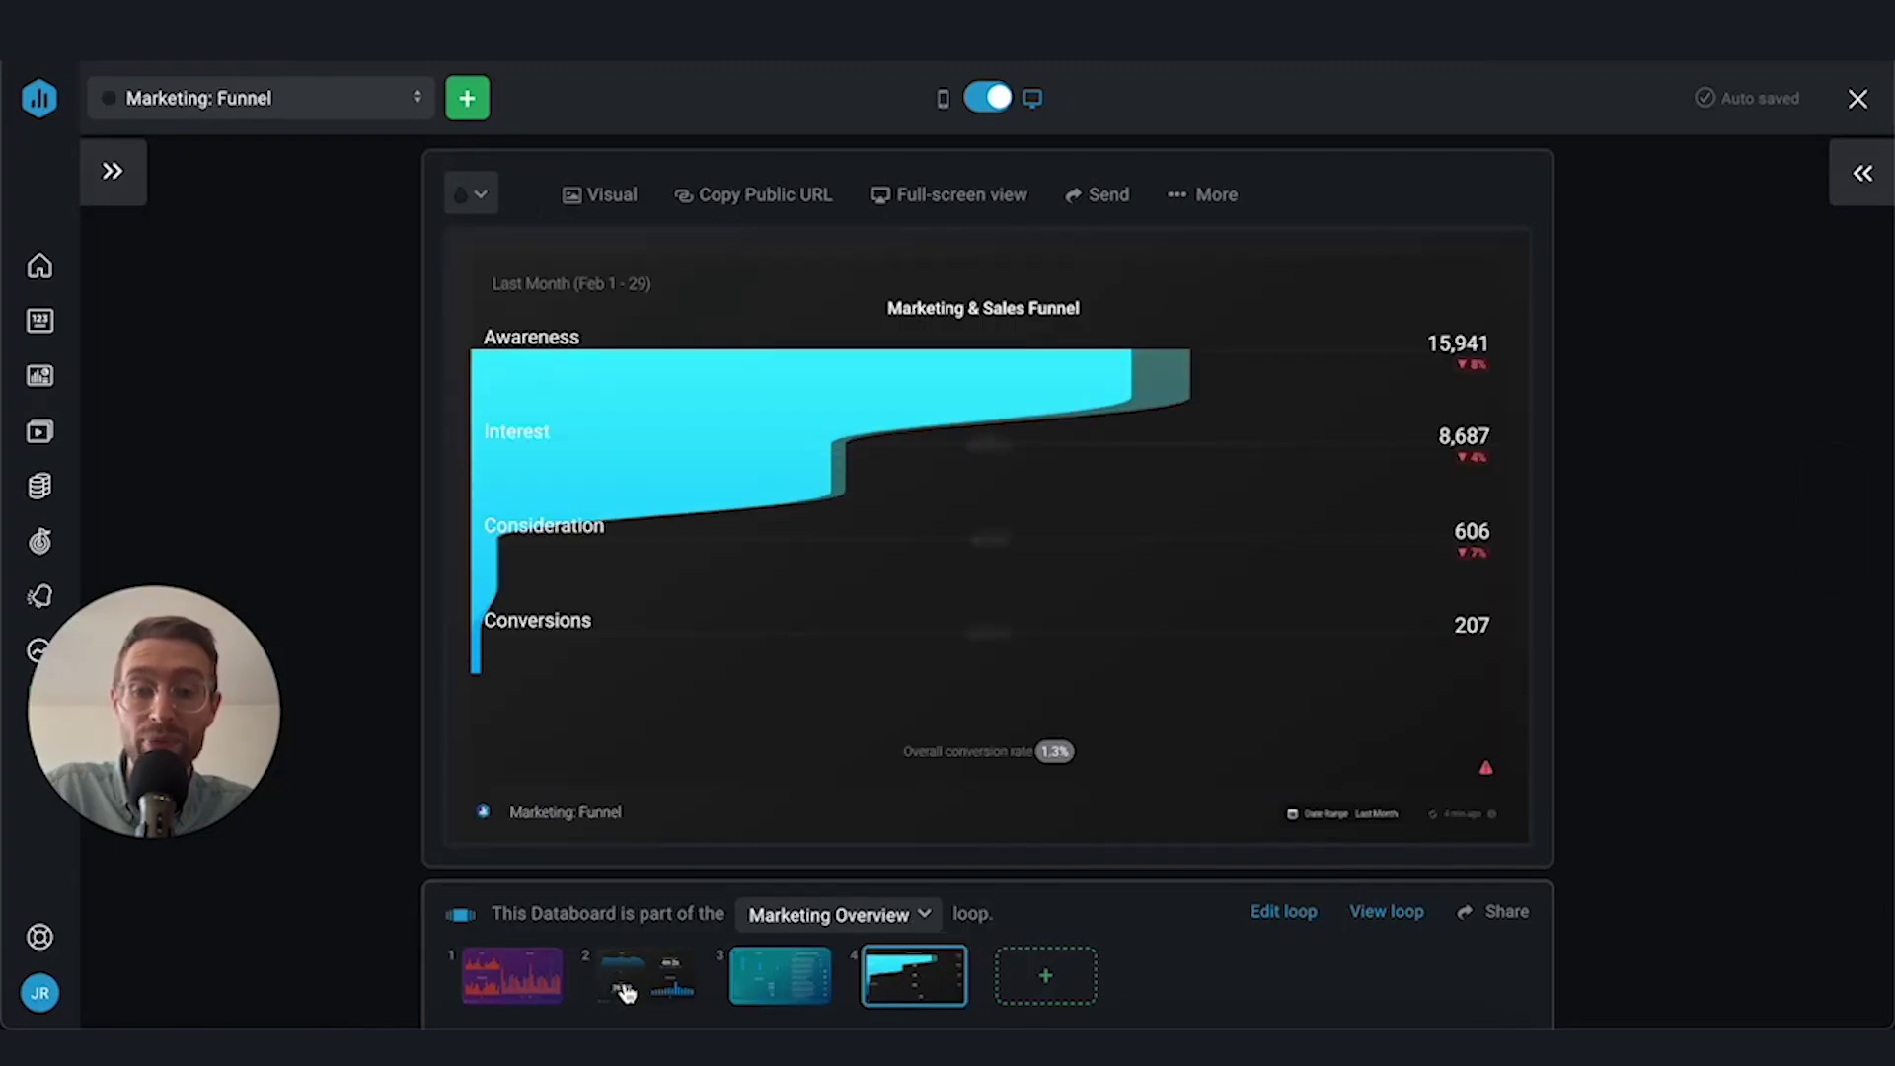
pyautogui.click(629, 990)
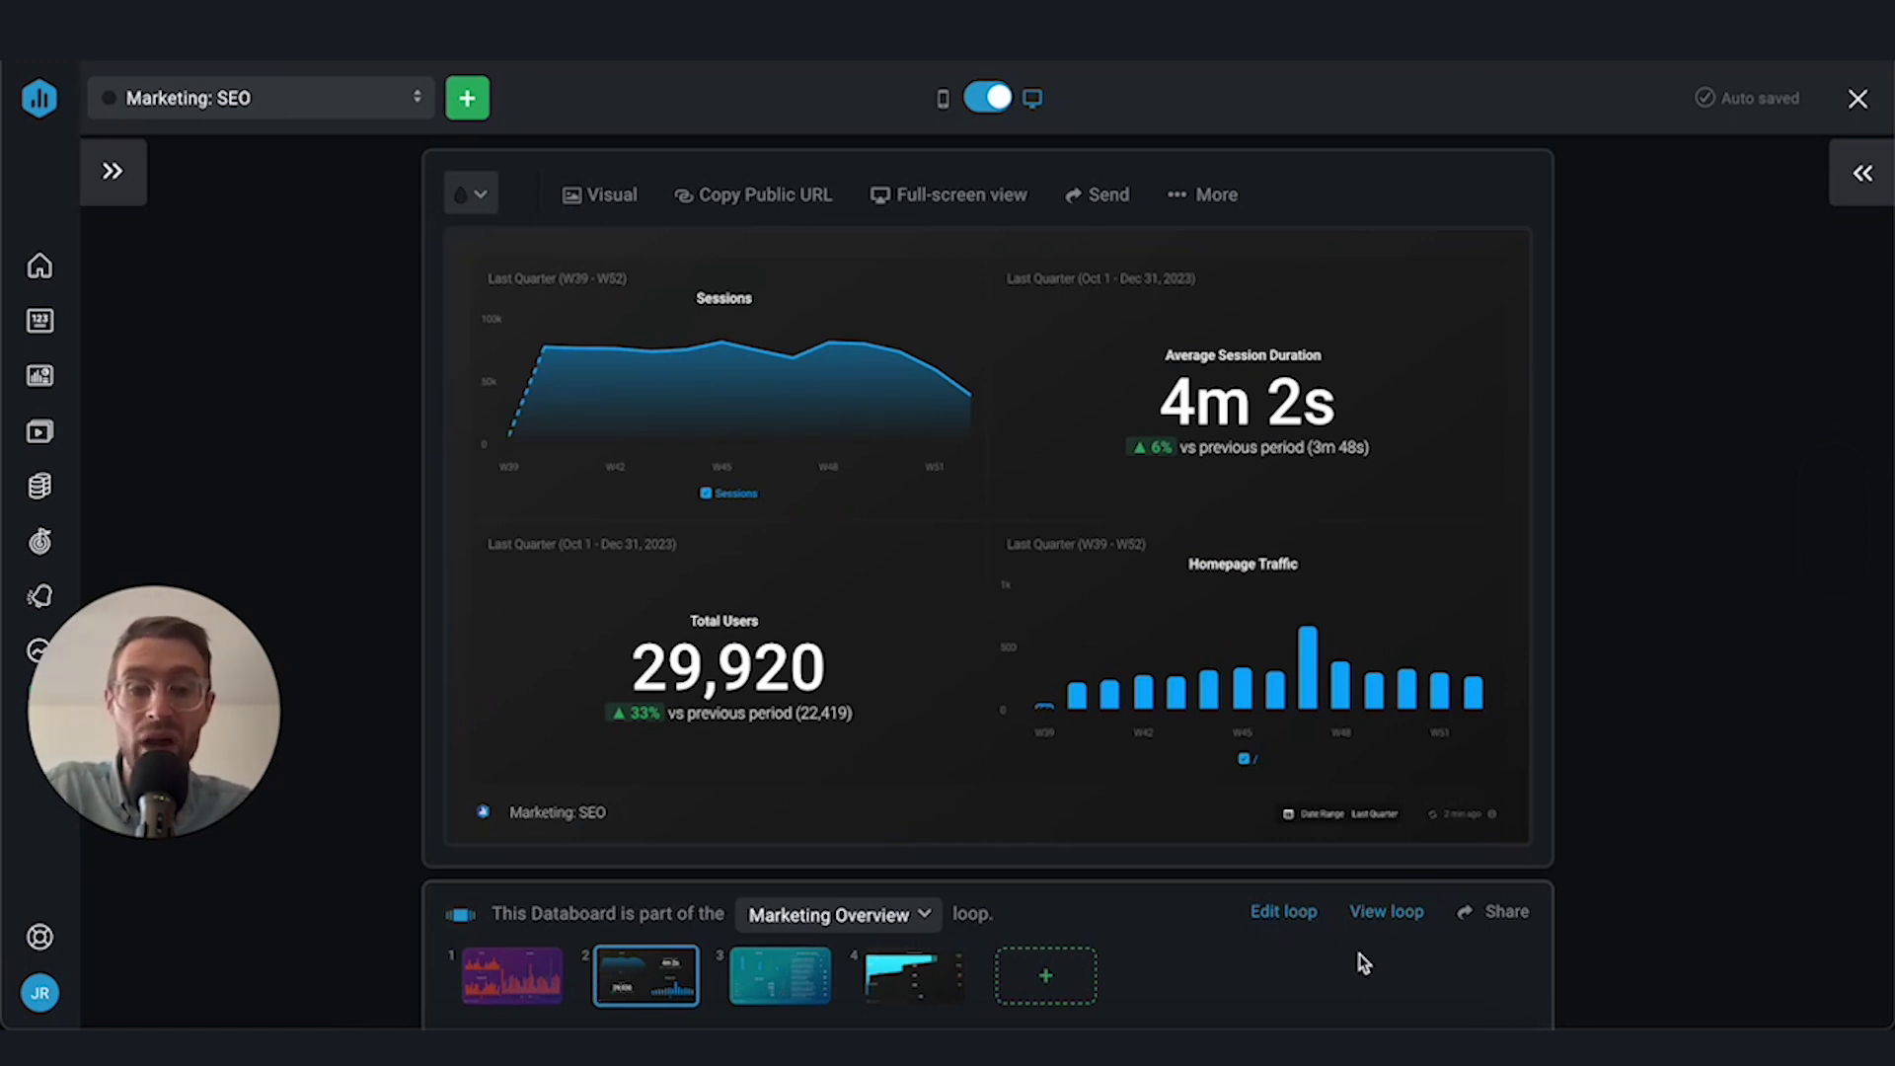
pyautogui.click(1507, 912)
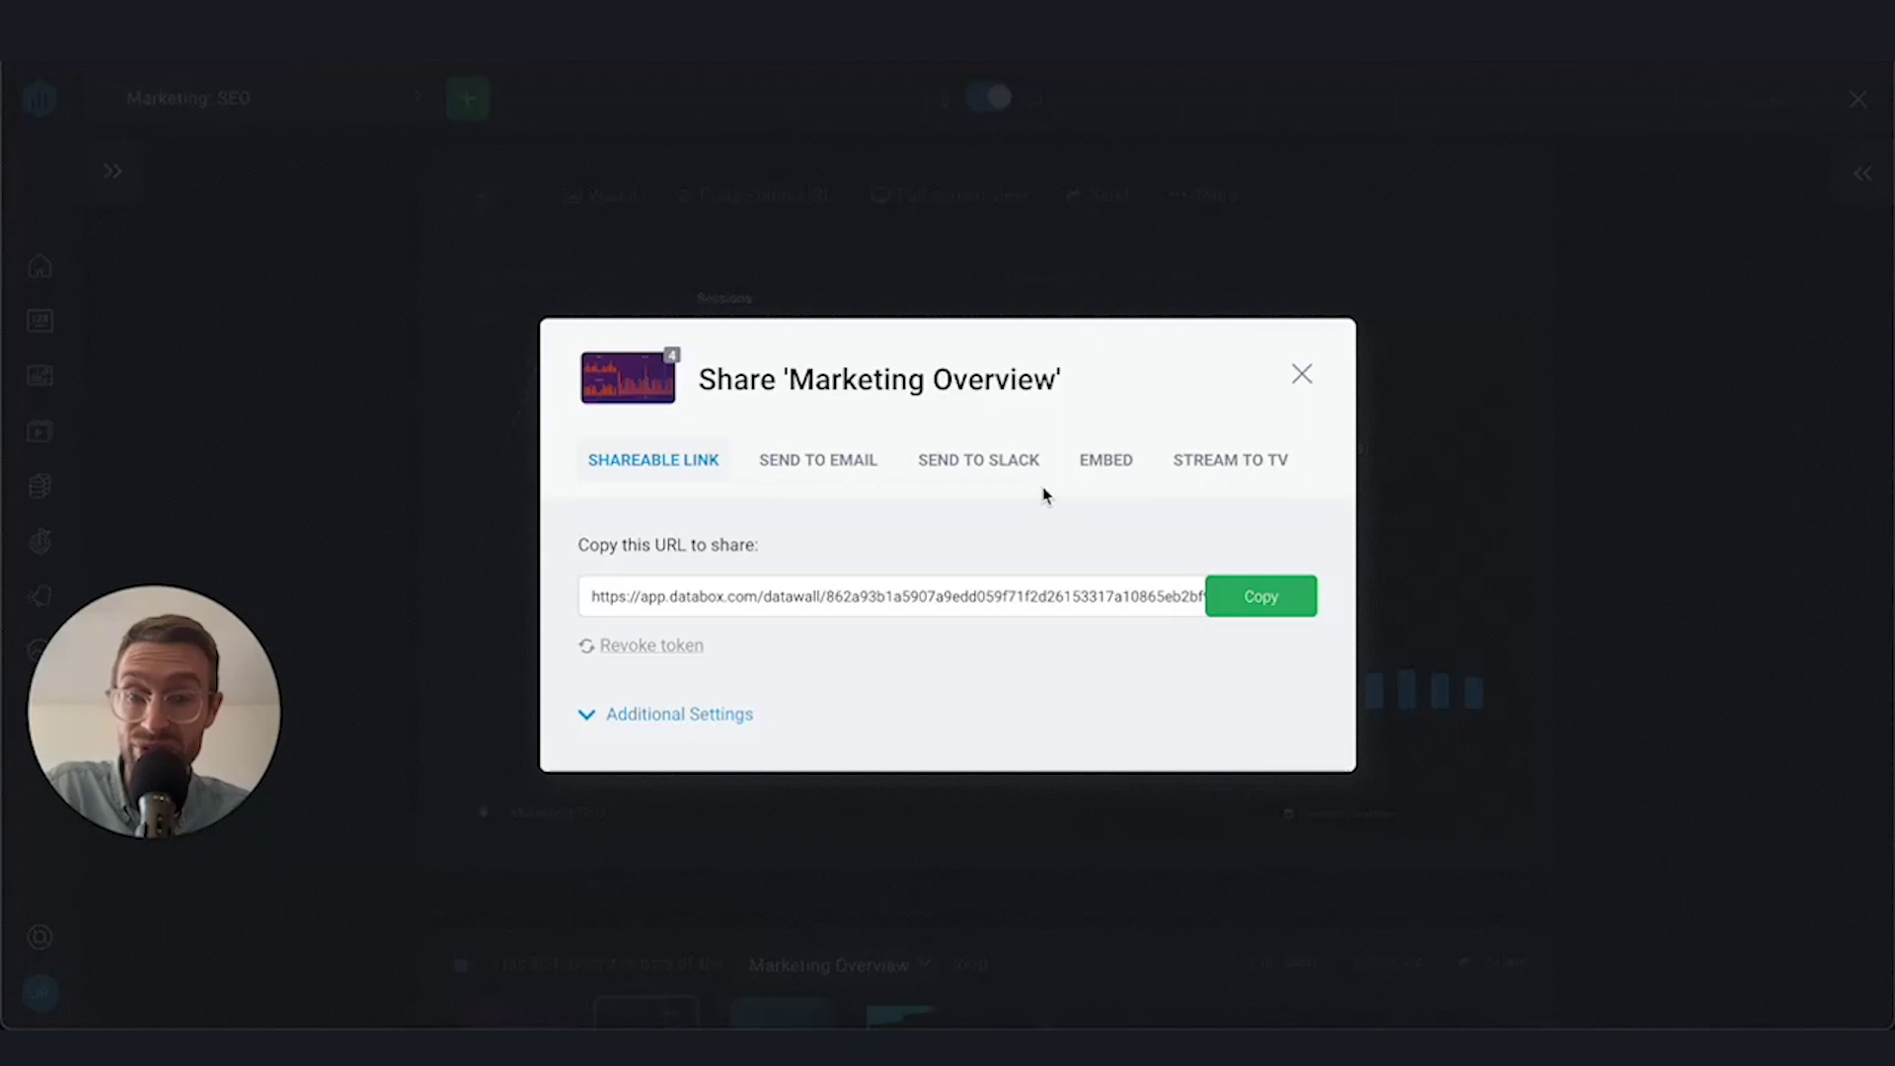
# Copy the Marketing Overview shareable link, check the EMBED and STREAM TO TV tabs, then close
pyautogui.click(1260, 596)
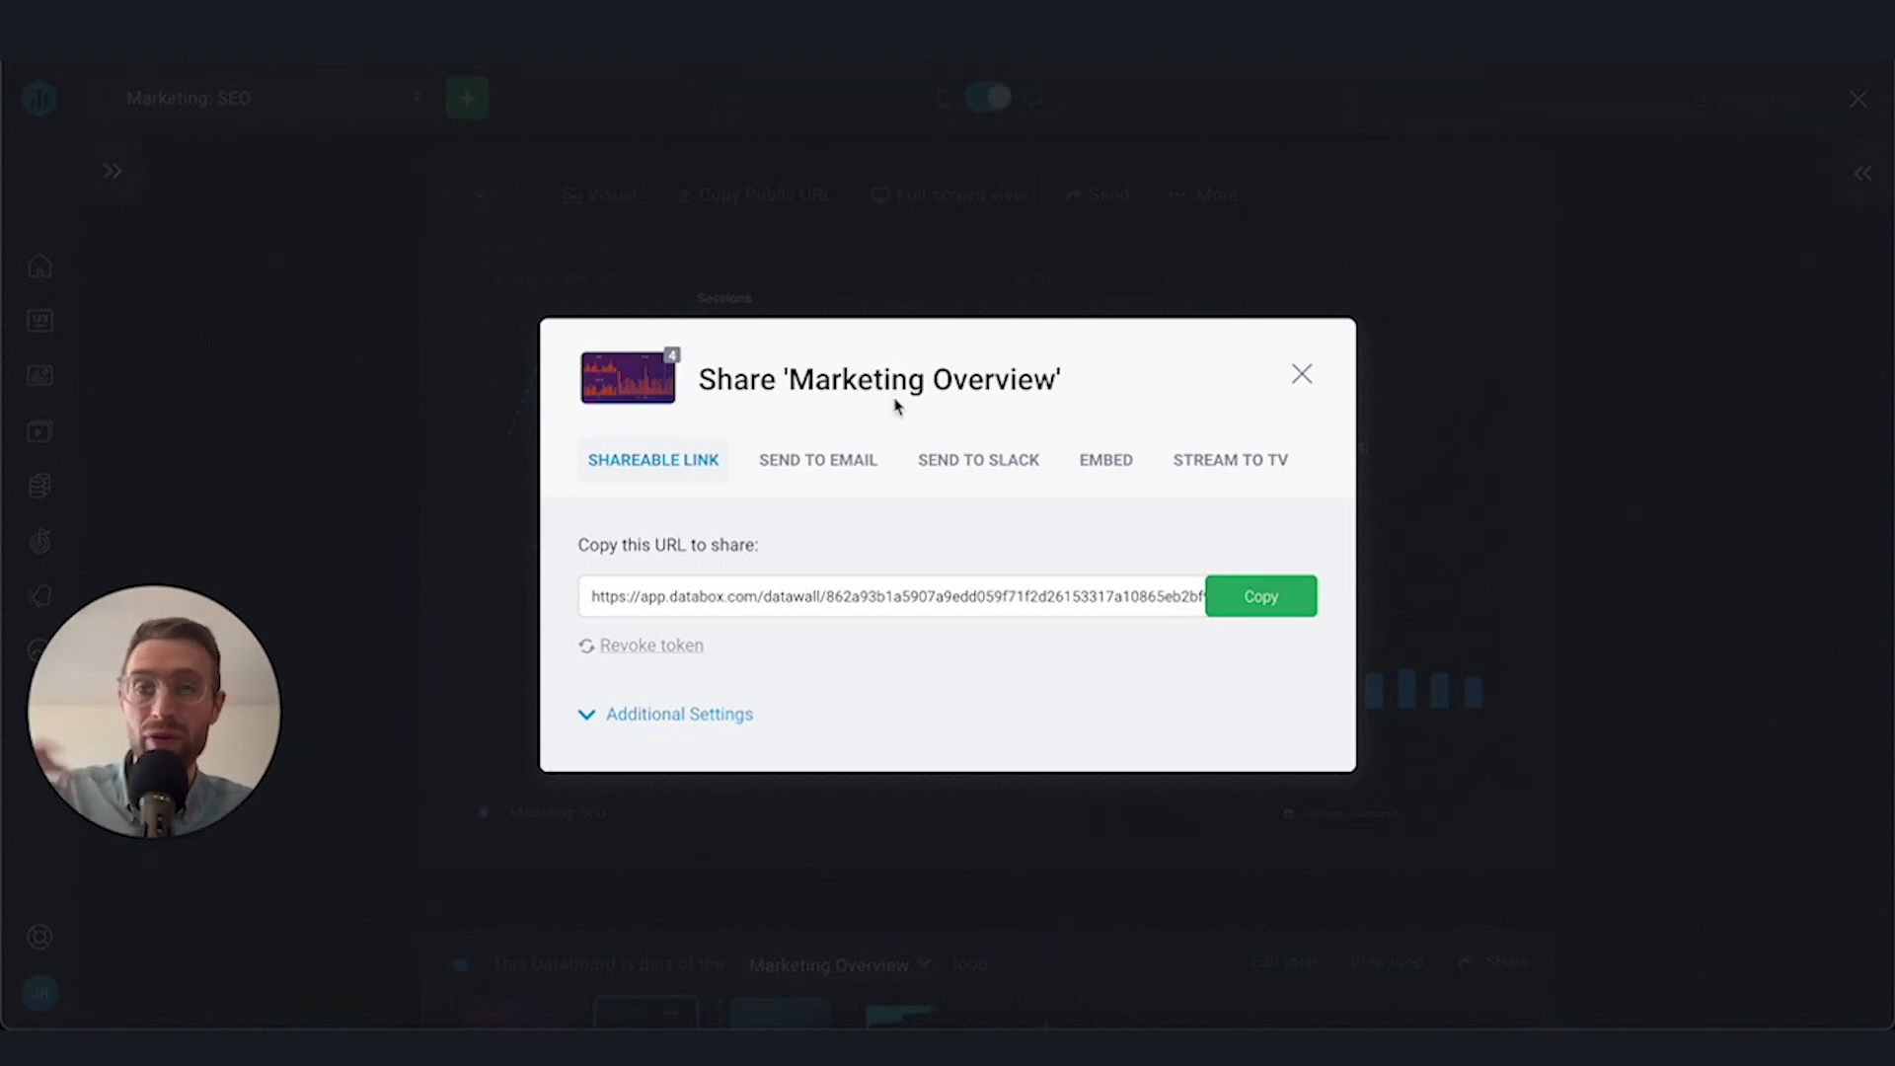
pyautogui.click(1261, 596)
pyautogui.click(1075, 462)
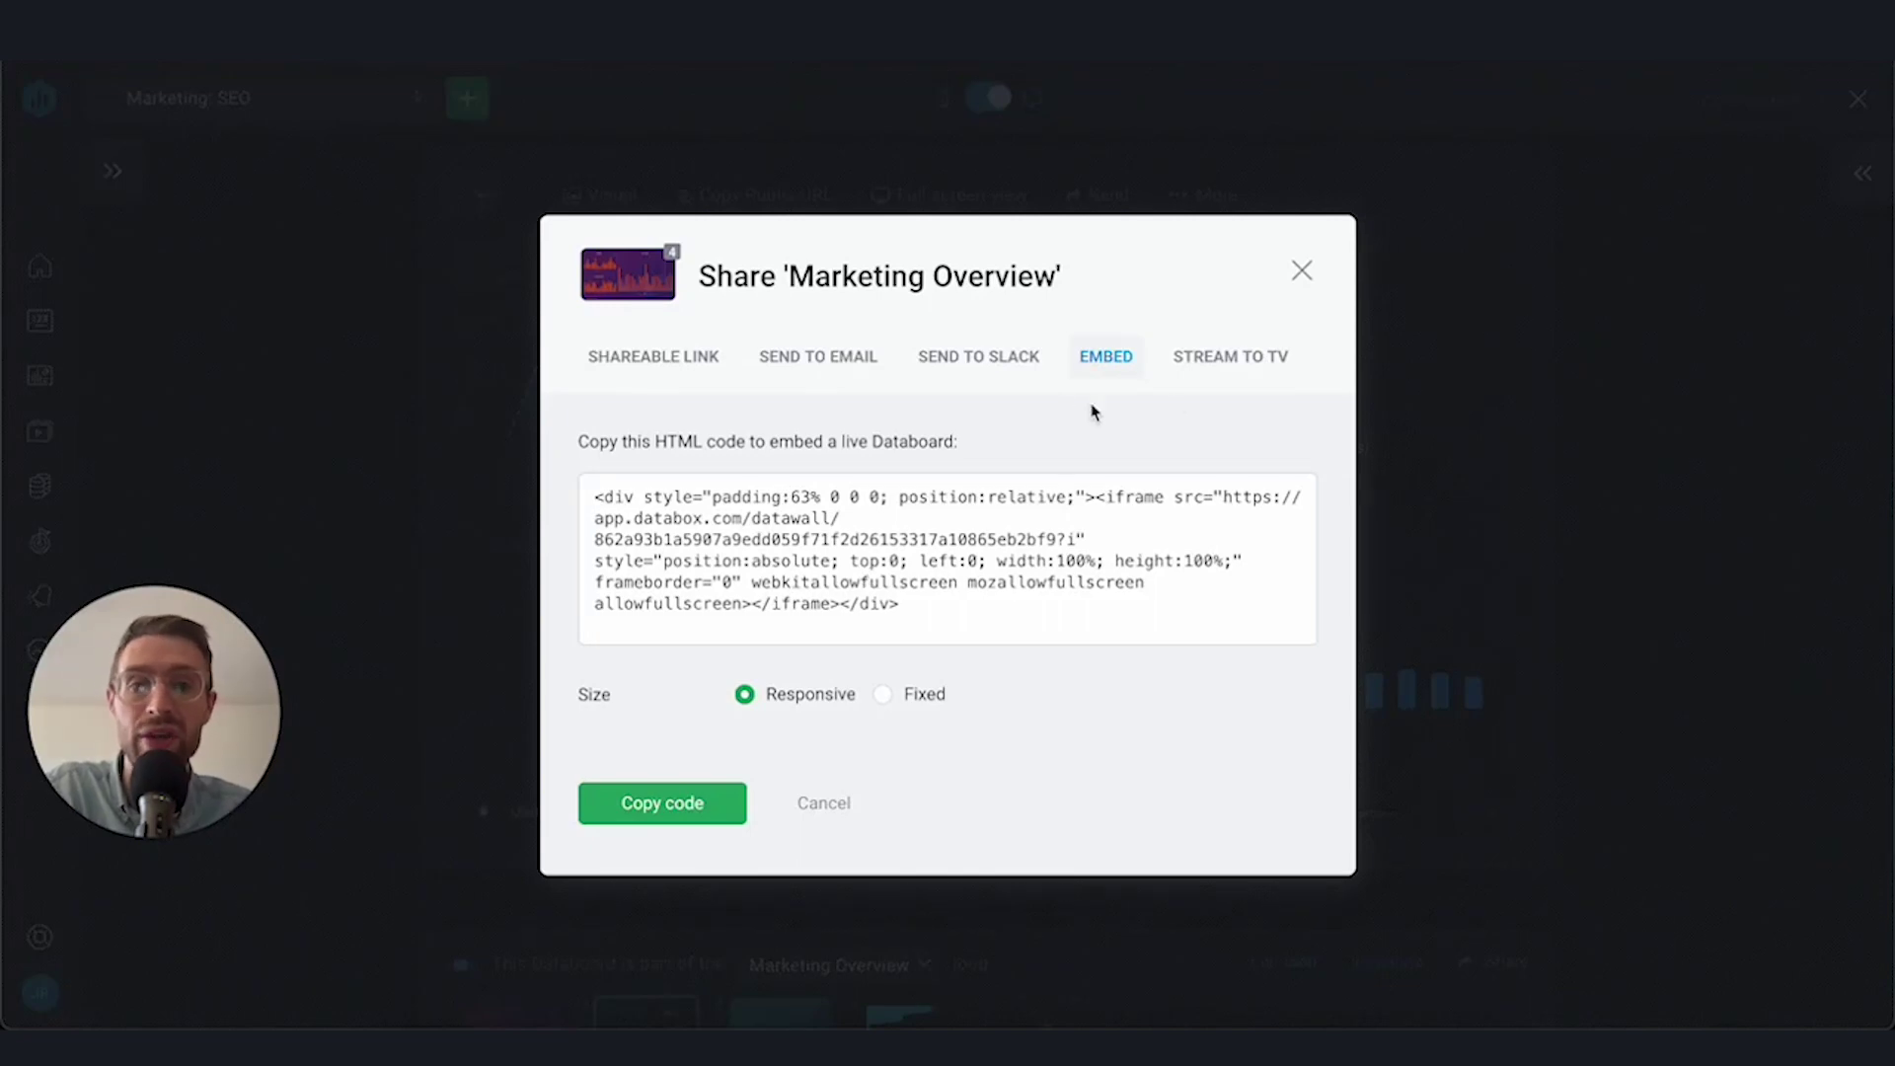
pyautogui.click(1230, 367)
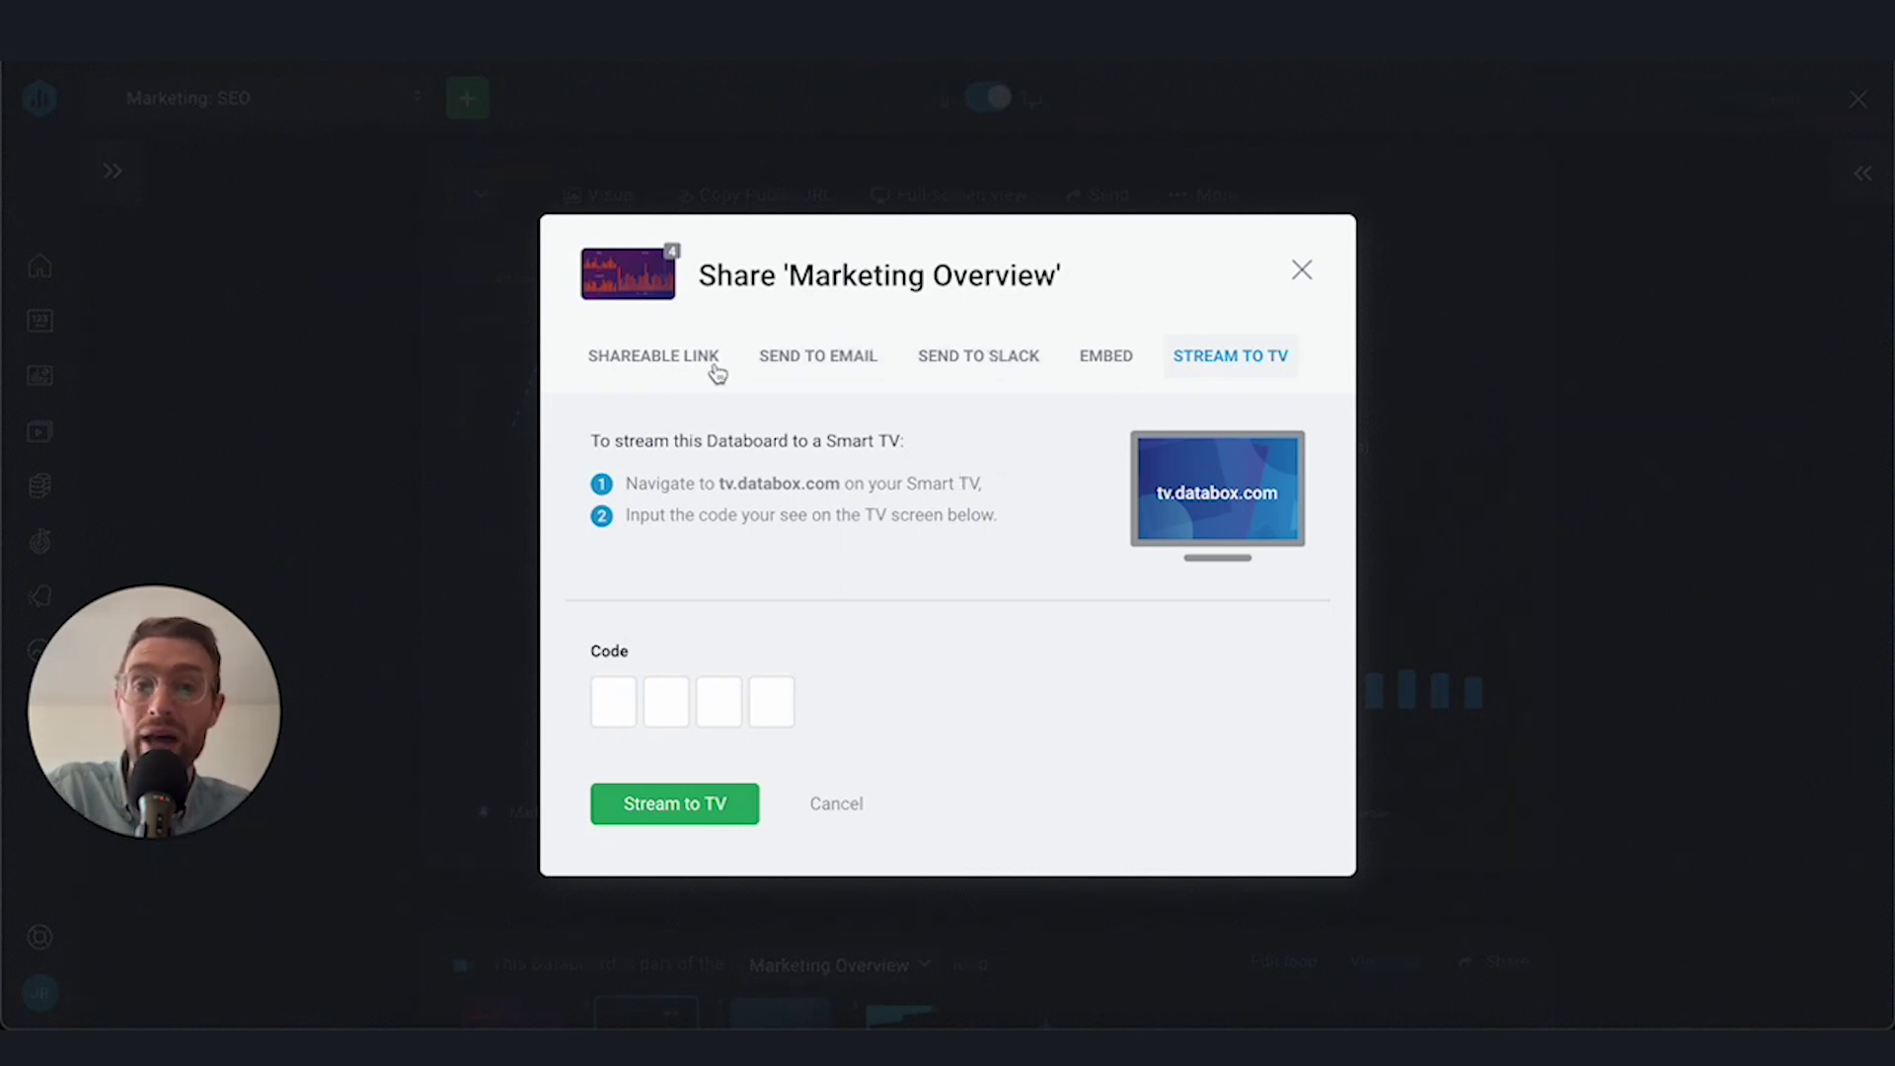
pyautogui.click(1310, 273)
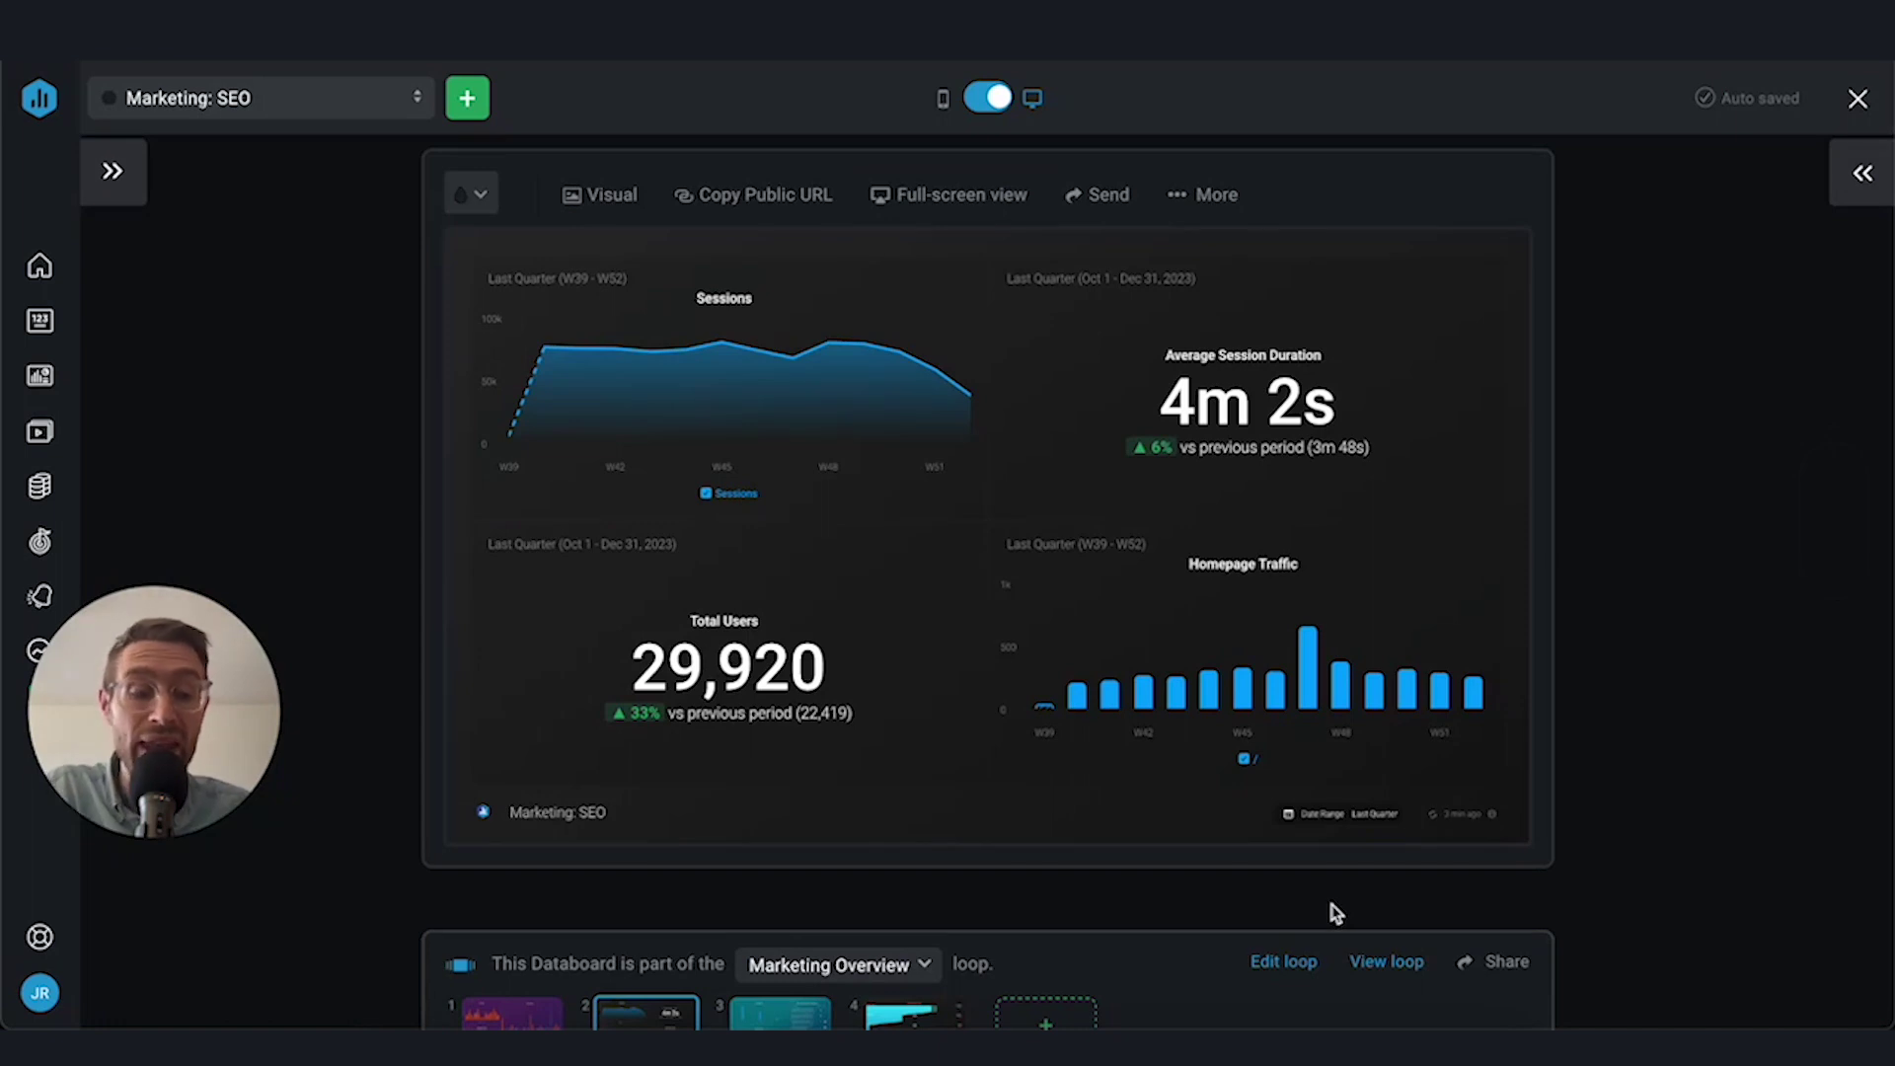
pyautogui.scroll(-1, 1331, 908)
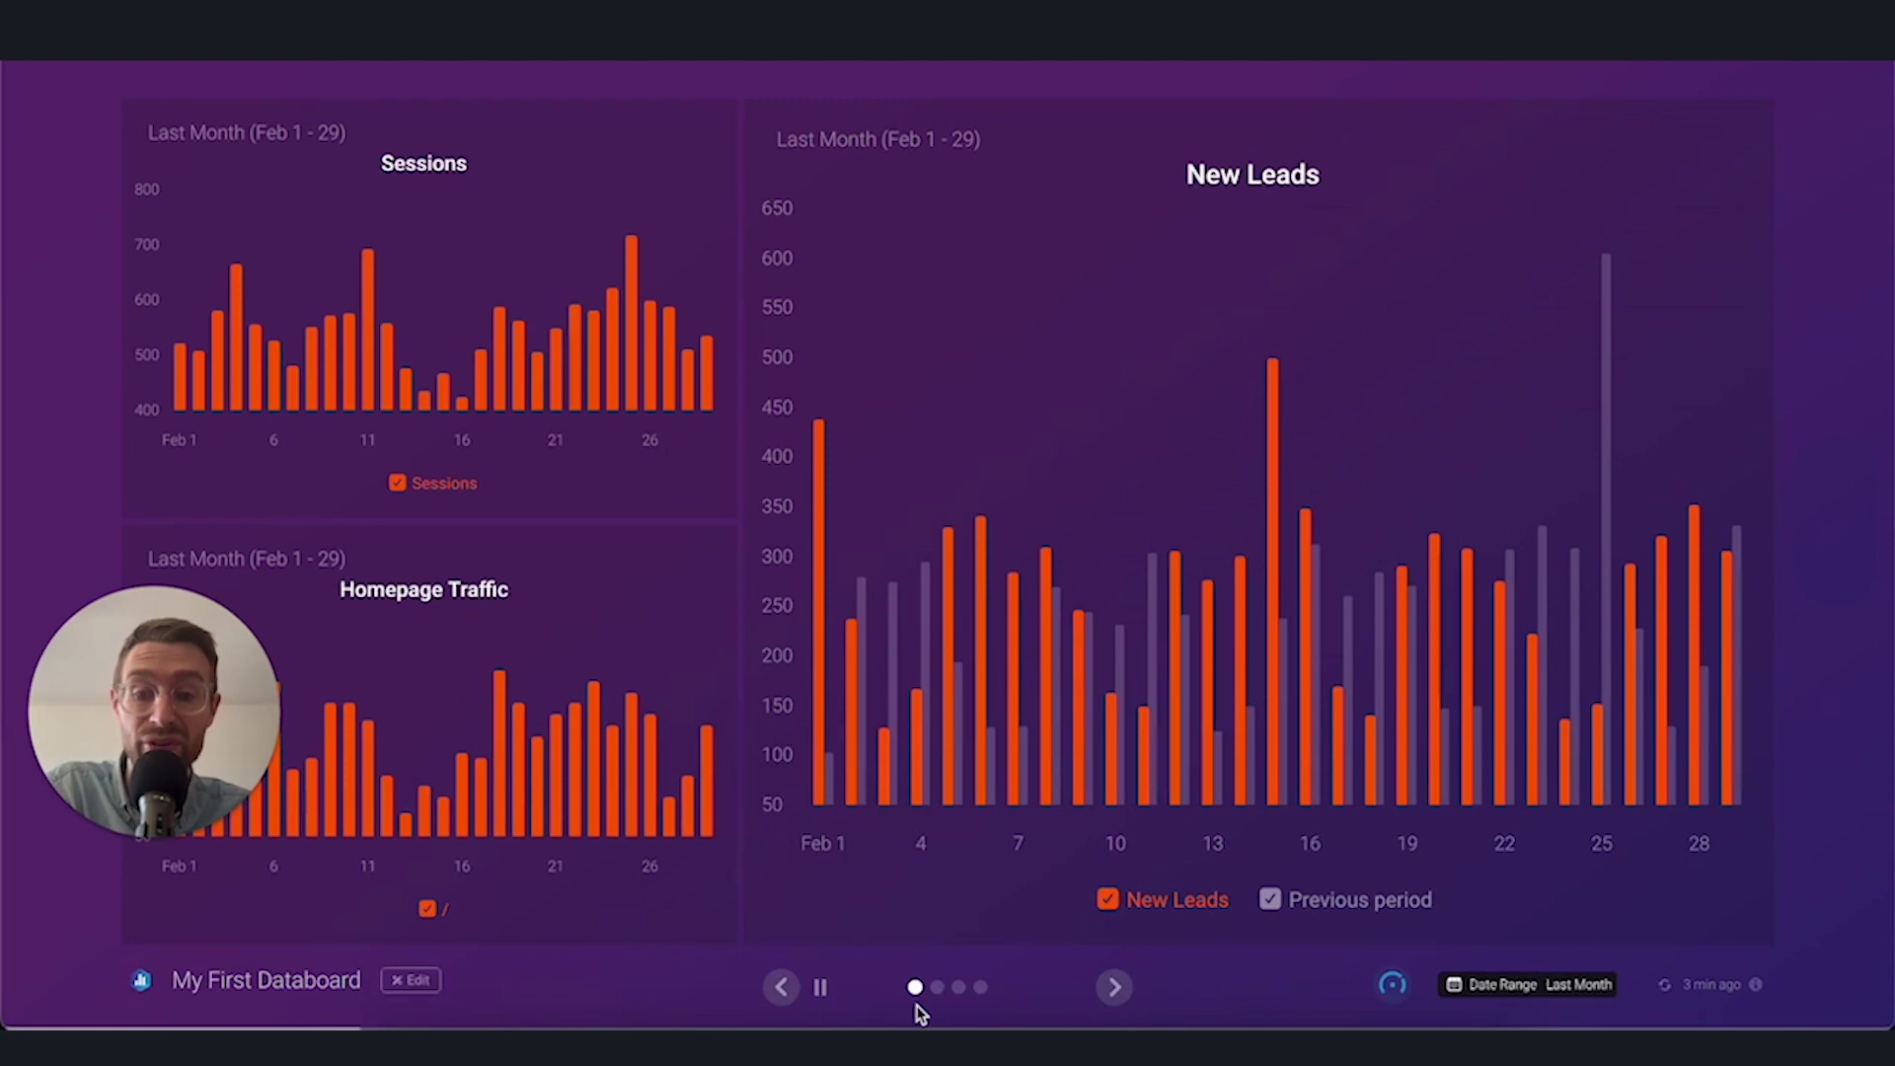
pyautogui.click(1125, 998)
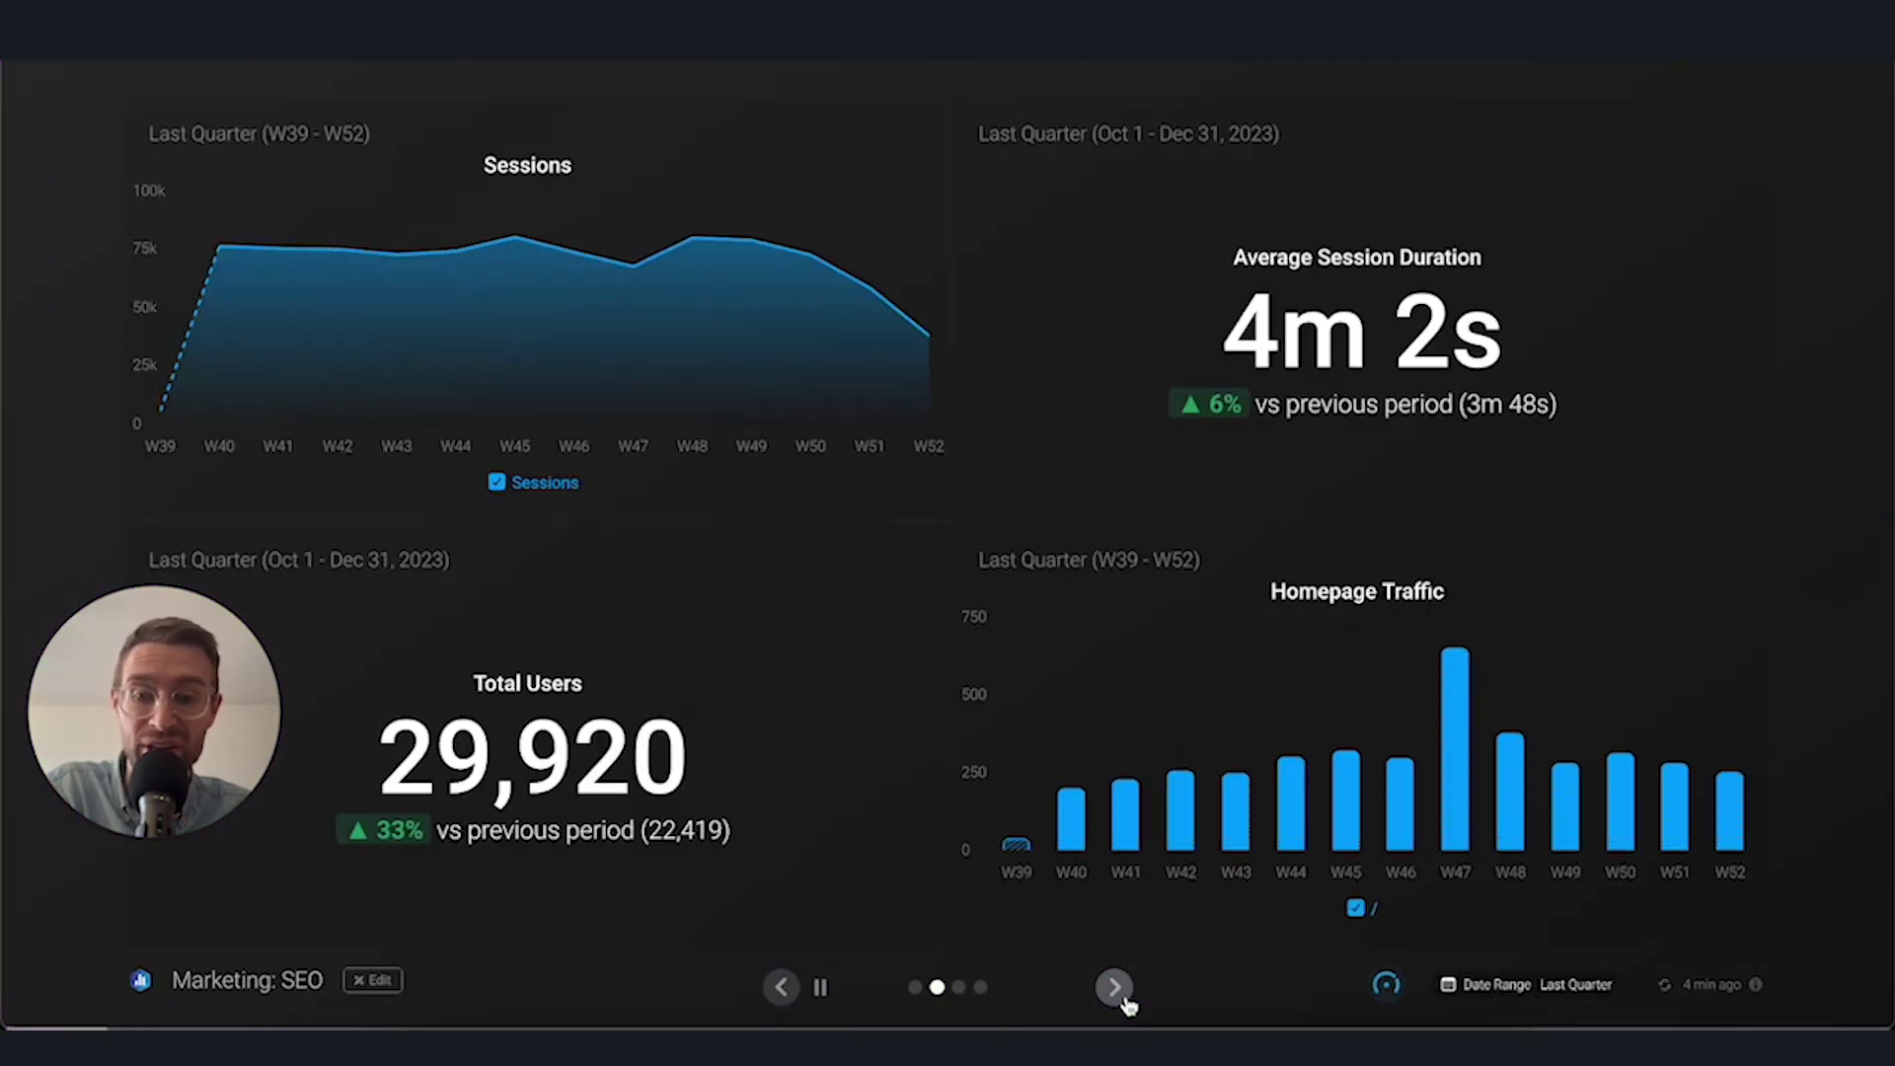
pyautogui.click(1127, 1002)
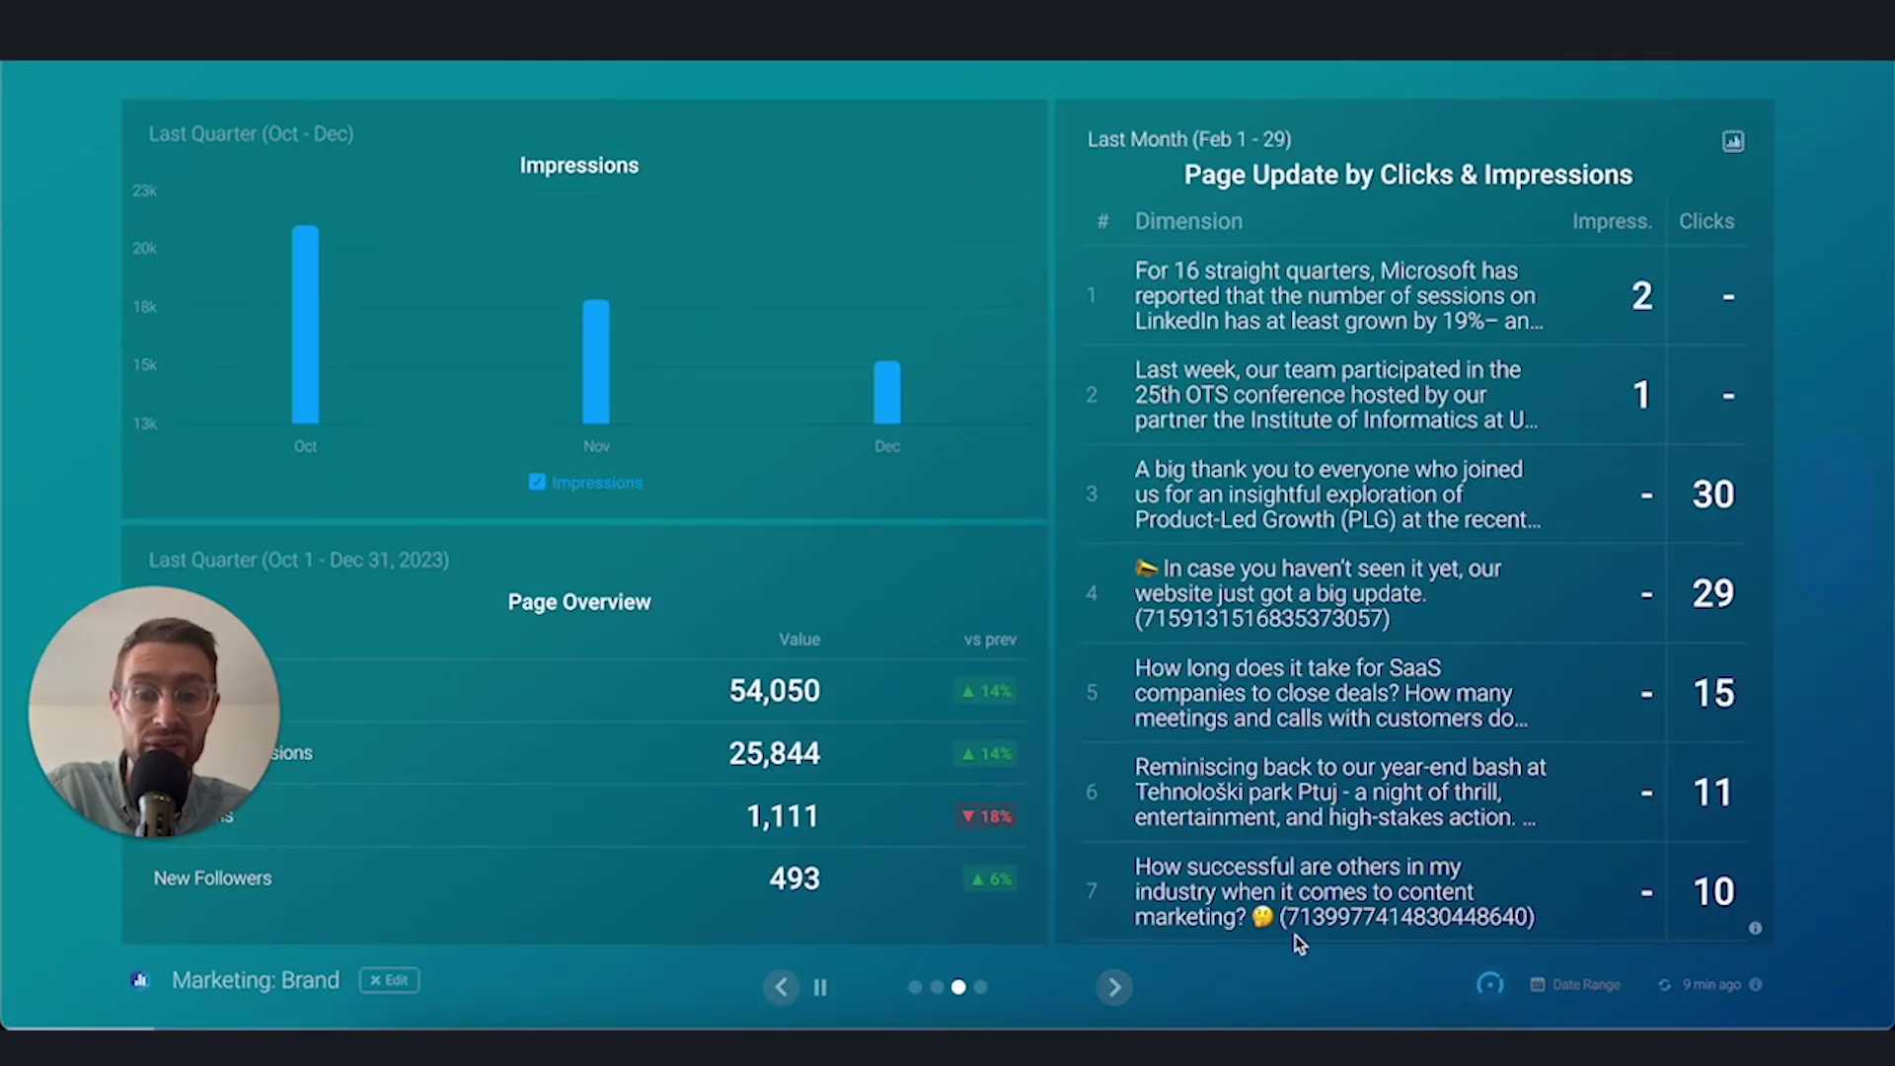
pyautogui.click(1601, 989)
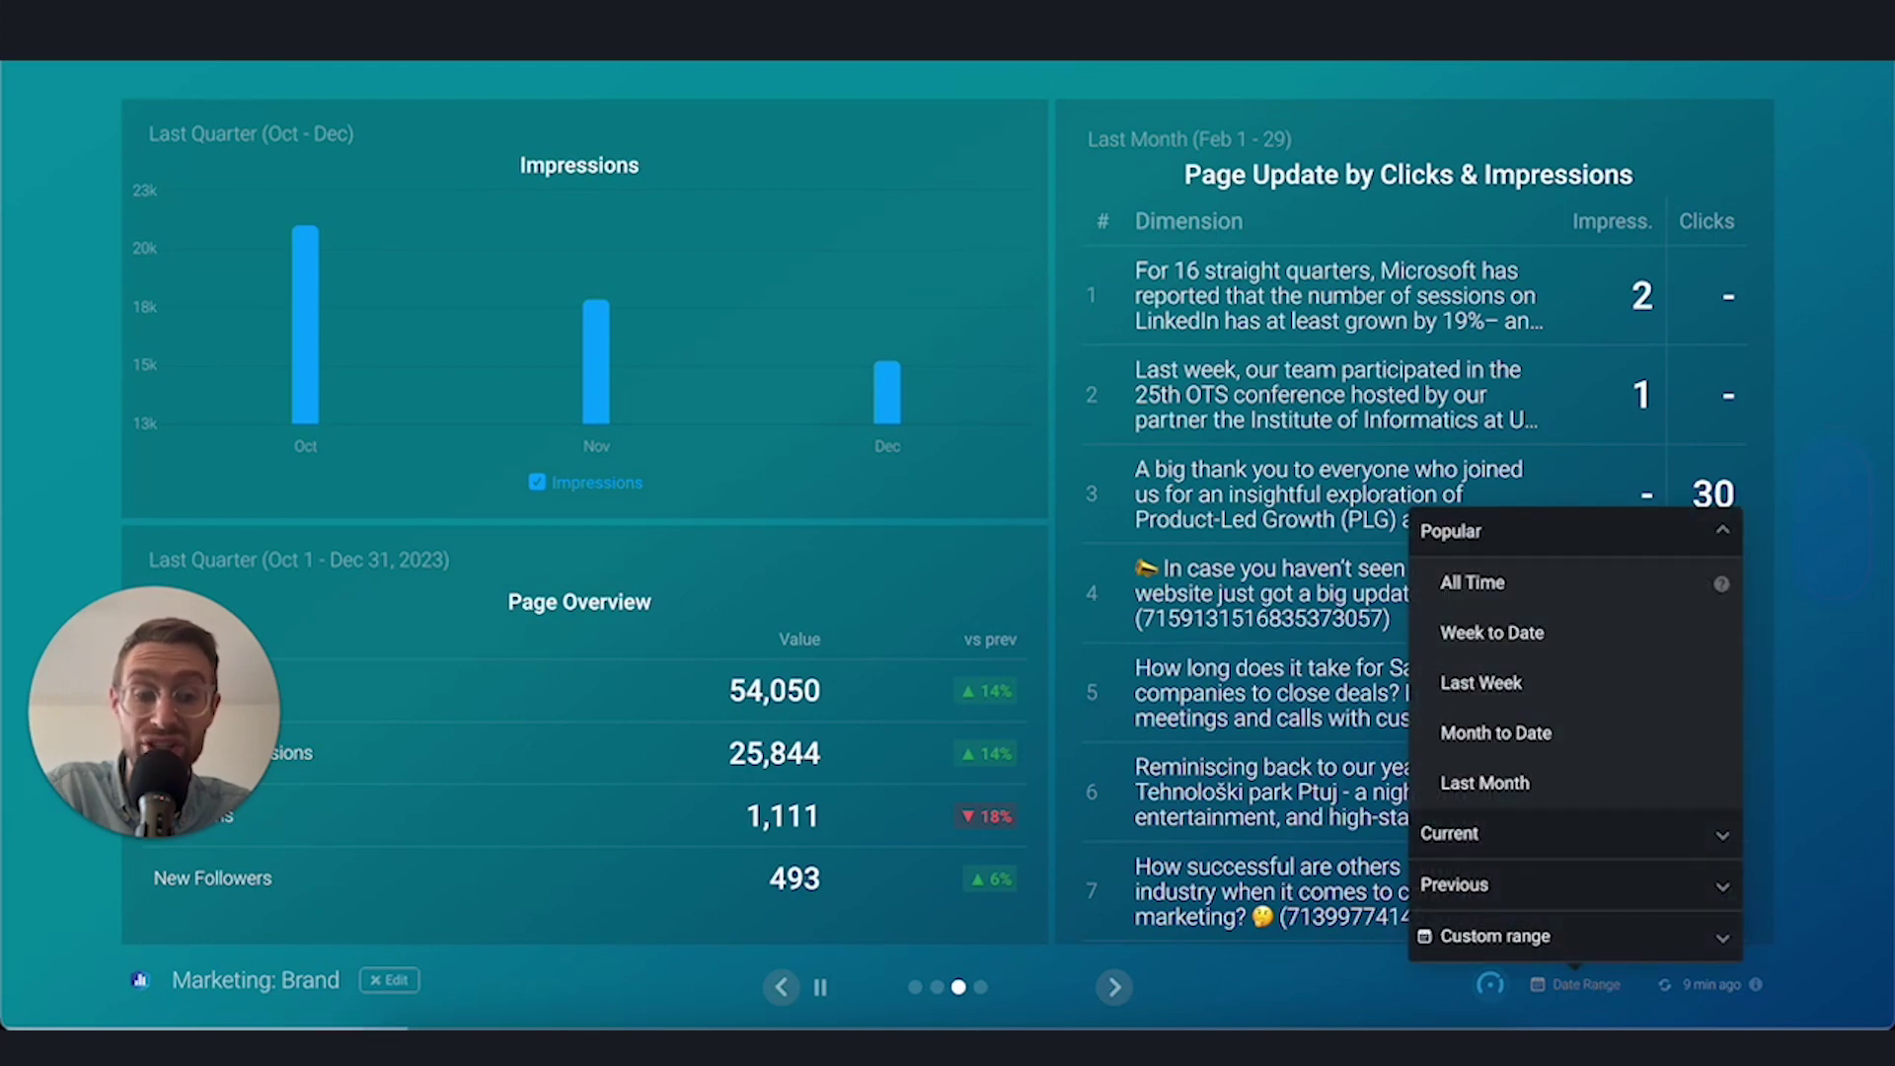
pyautogui.click(1310, 994)
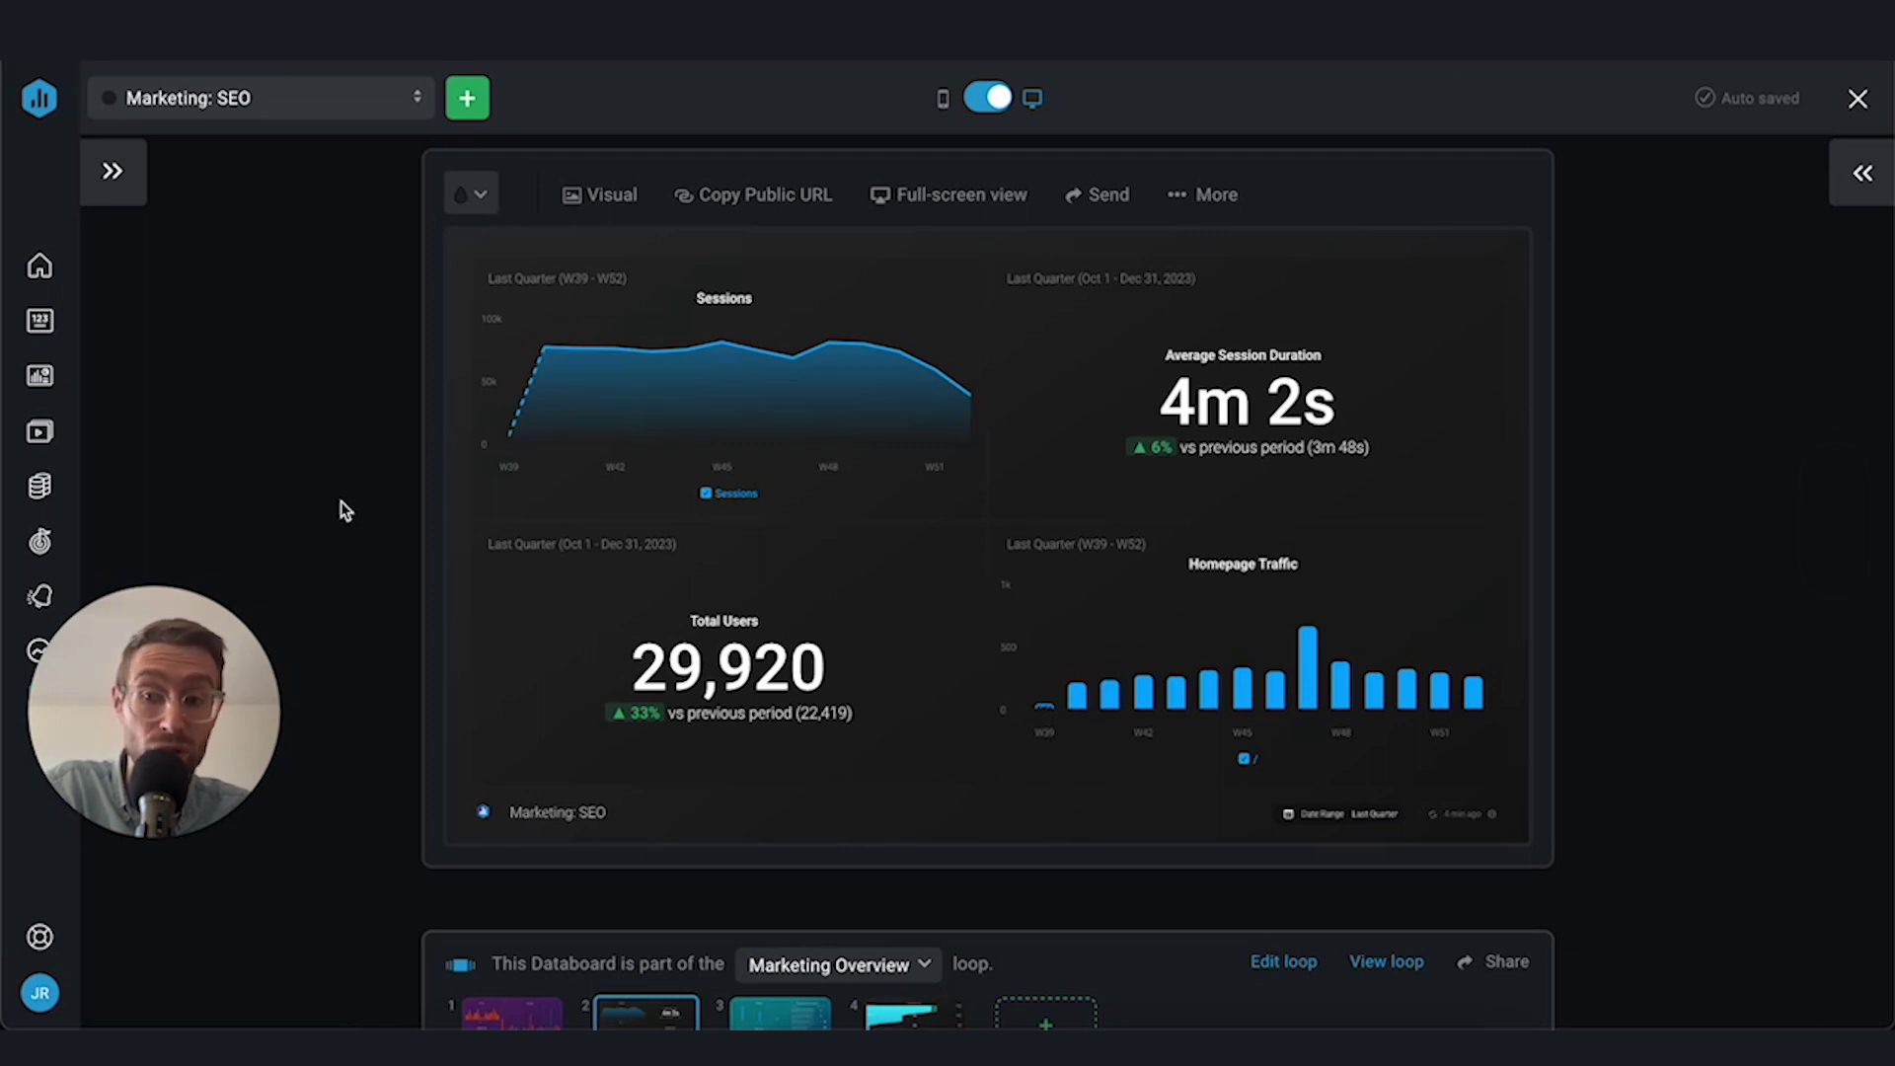
# Go to Databoards and open the LOOPED DATABOARDS tab to find Marketing Overview (4 Databoards)
pyautogui.click(38, 380)
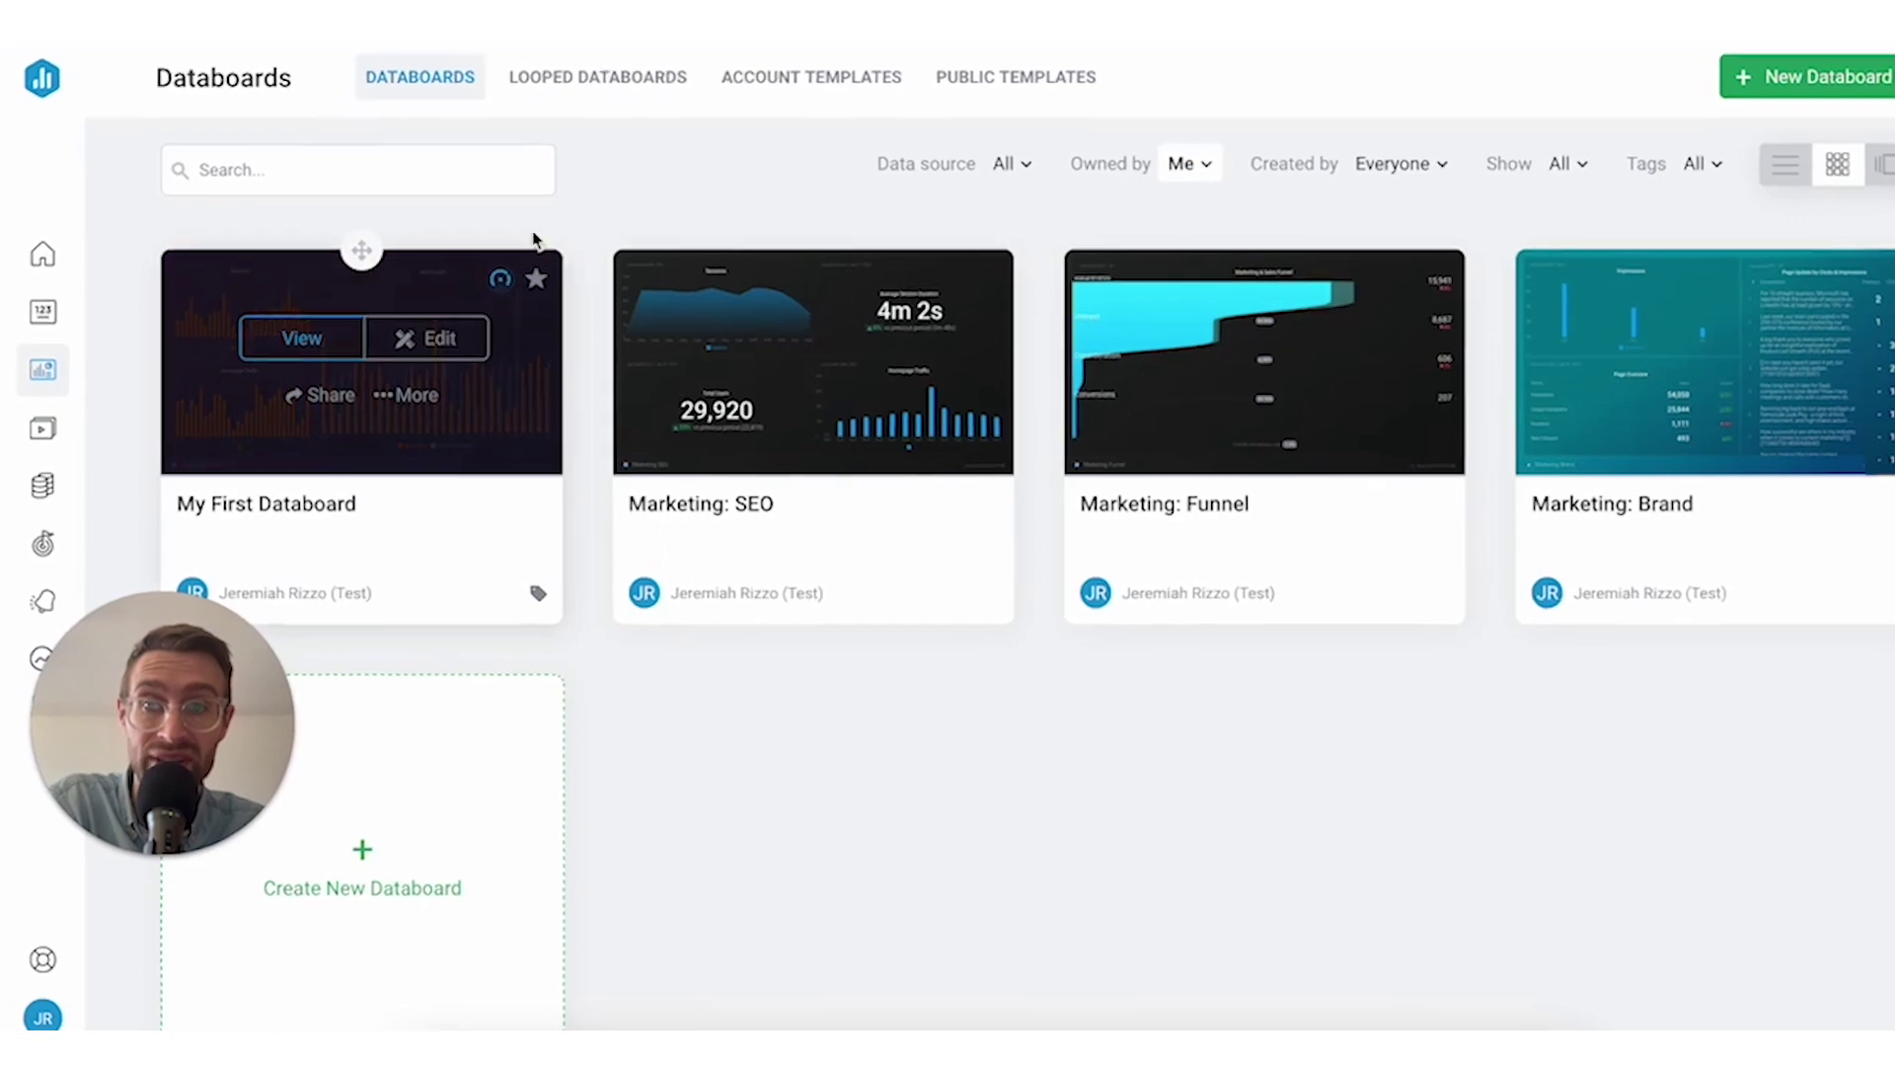
pyautogui.click(642, 65)
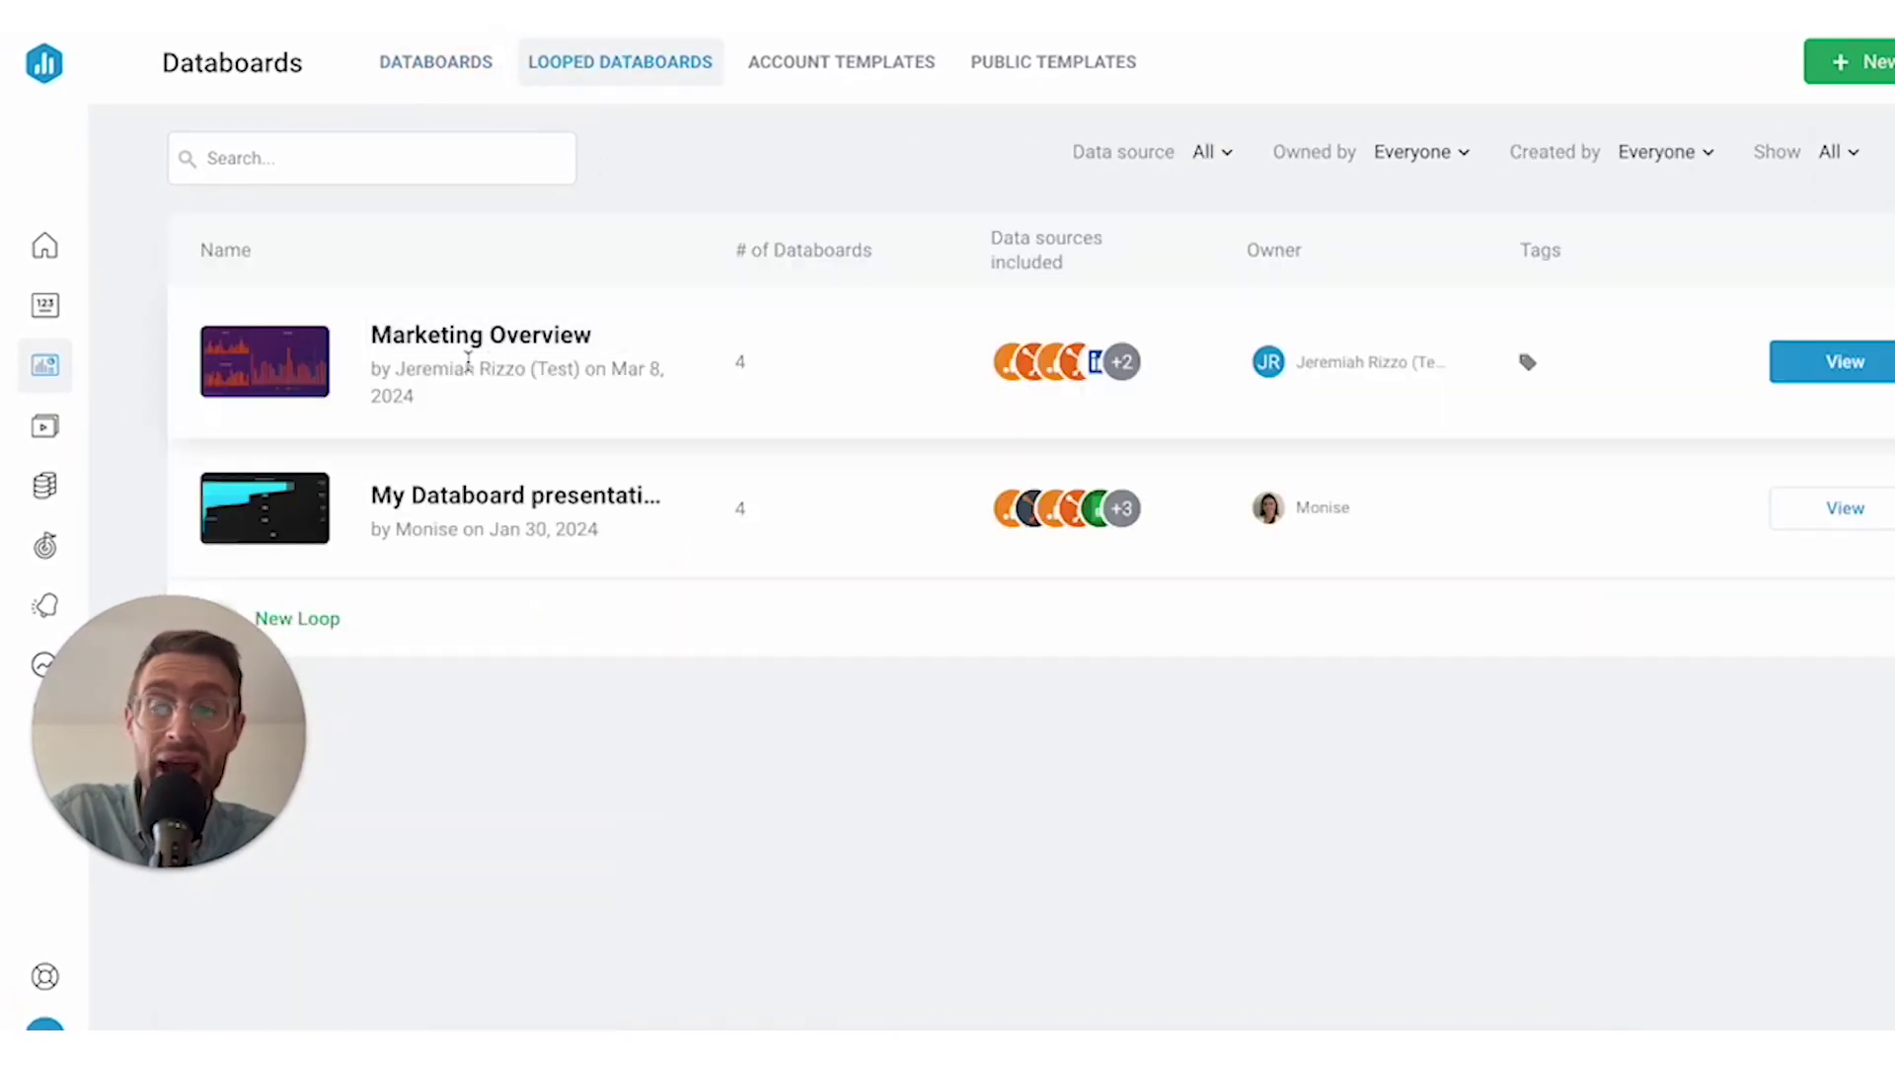